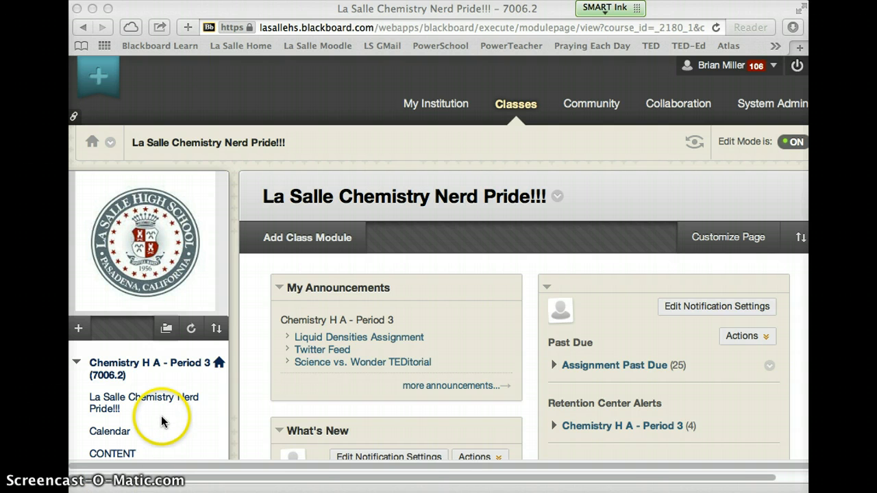
Step: Open the Chapter 4 Atomic Structure learning module in the class CONTENT area
scroll(164, 421, down, 2)
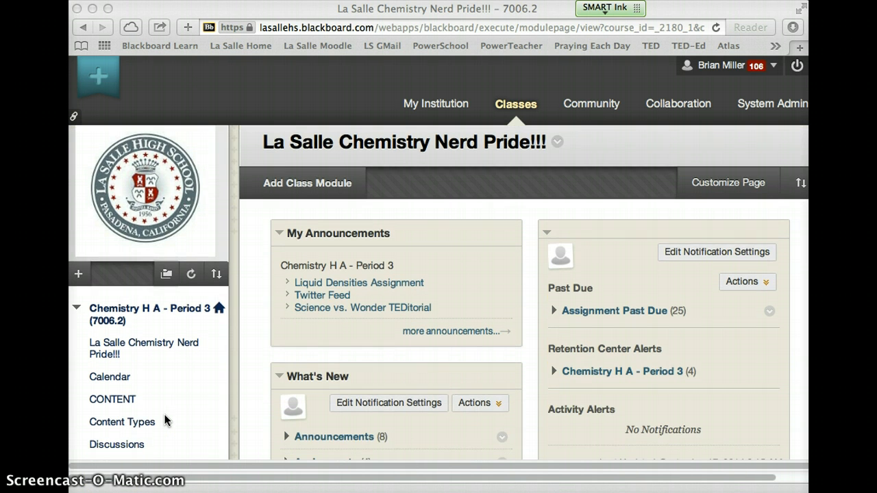
click(122, 400)
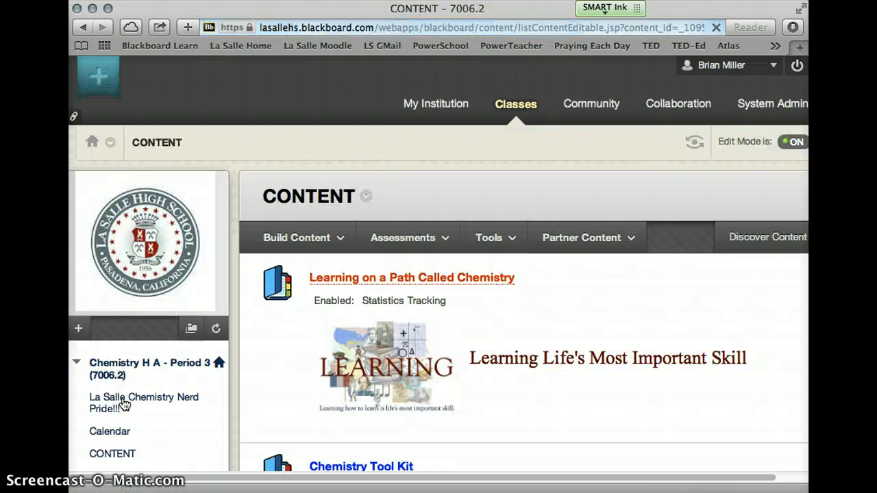
scroll(336, 361, down, 15)
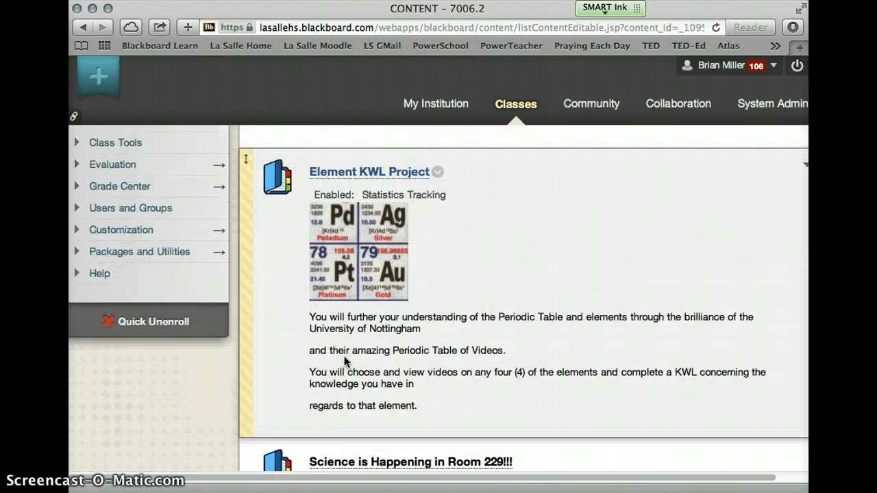
scroll(344, 357, down, 12)
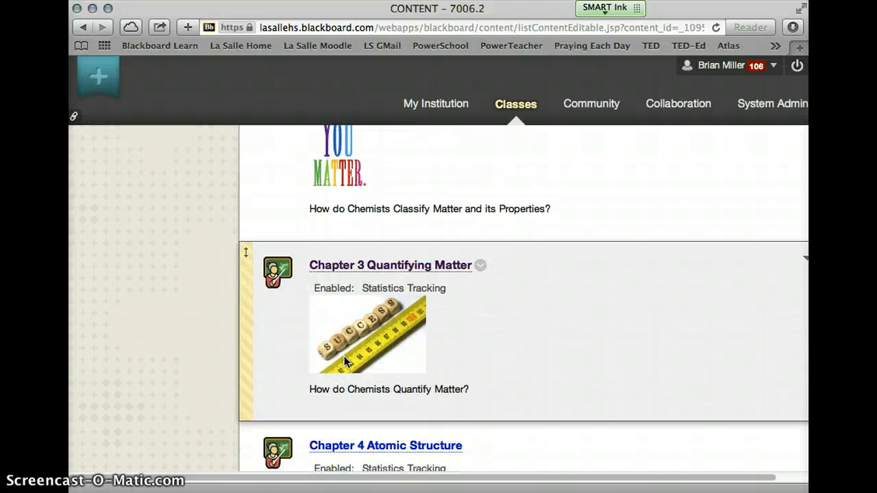
scroll(344, 356, down, 1)
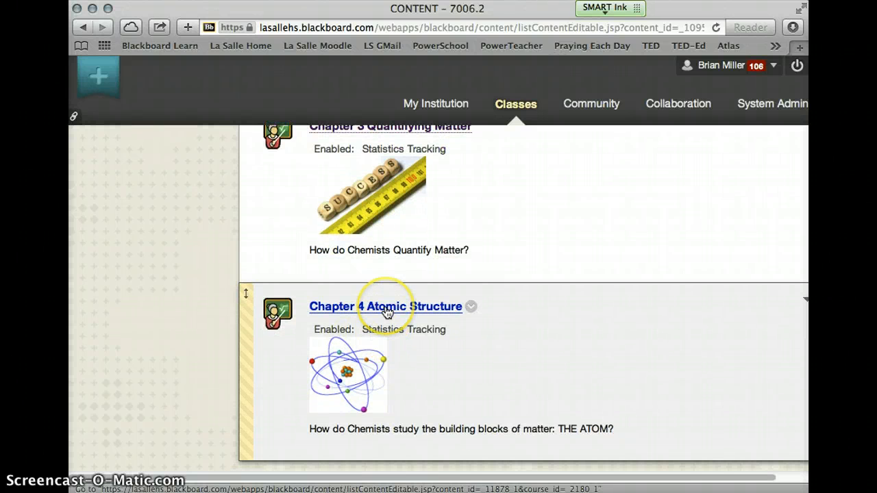
click(387, 308)
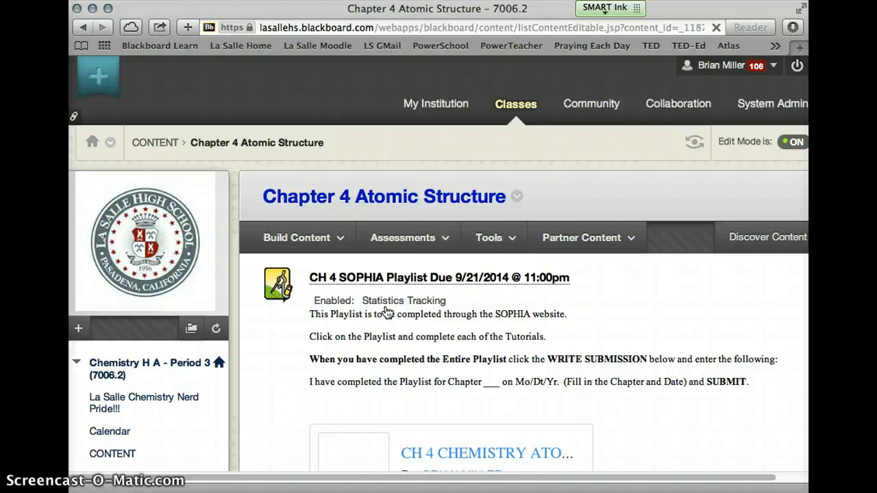
Step: Open the Atomic Model Timeline Infographic assignment for editing
scroll(387, 313, down, 10)
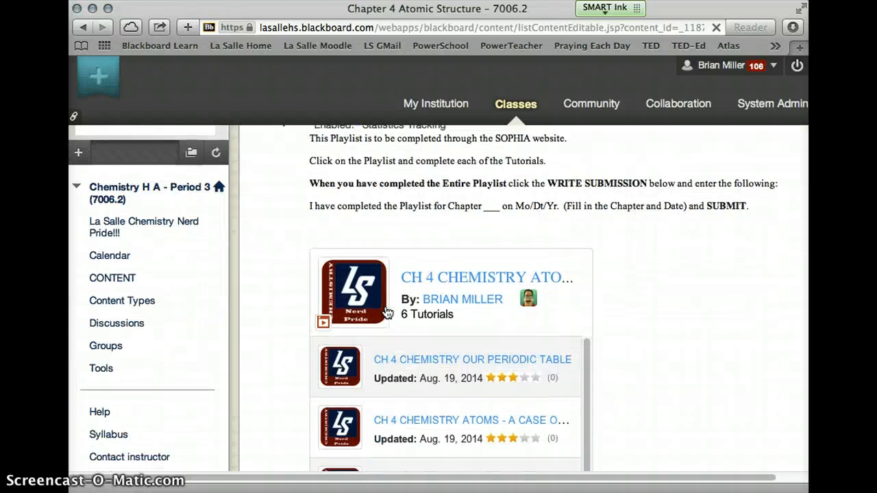
scroll(388, 313, down, 15)
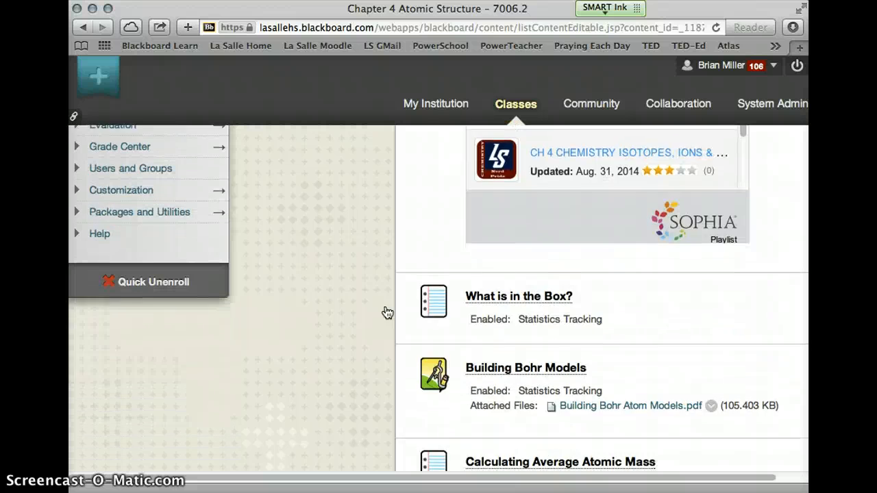
scroll(387, 312, down, 5)
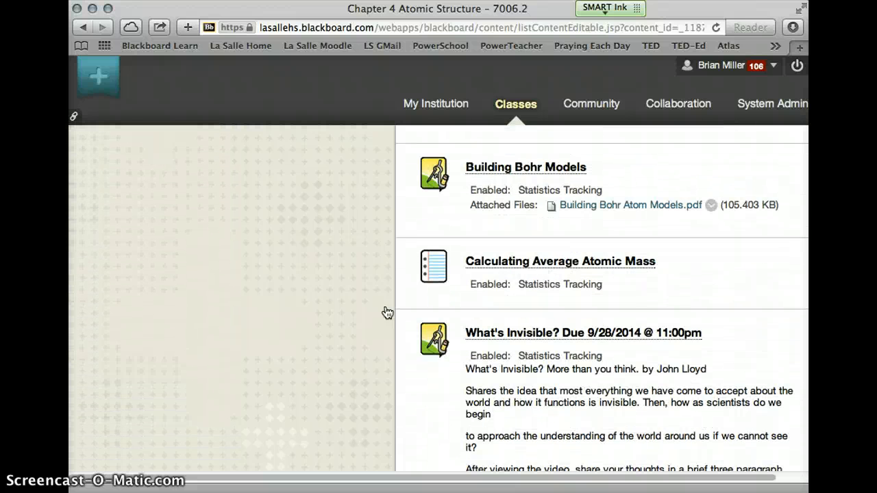
scroll(388, 312, down, 10)
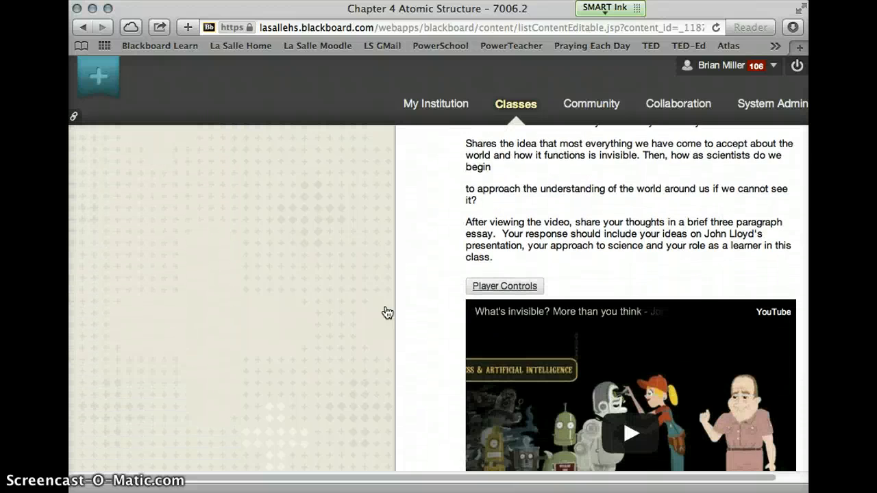
scroll(387, 313, down, 8)
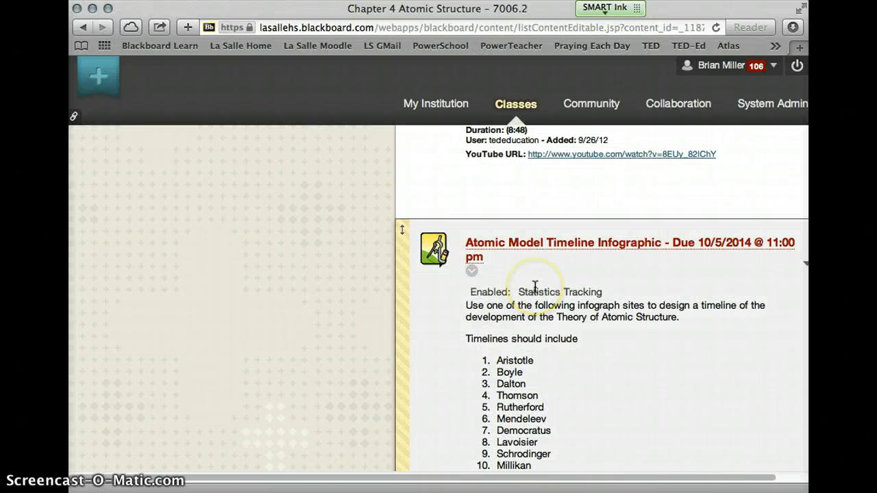
scroll(535, 287, down, 2)
scroll(536, 287, down, 1)
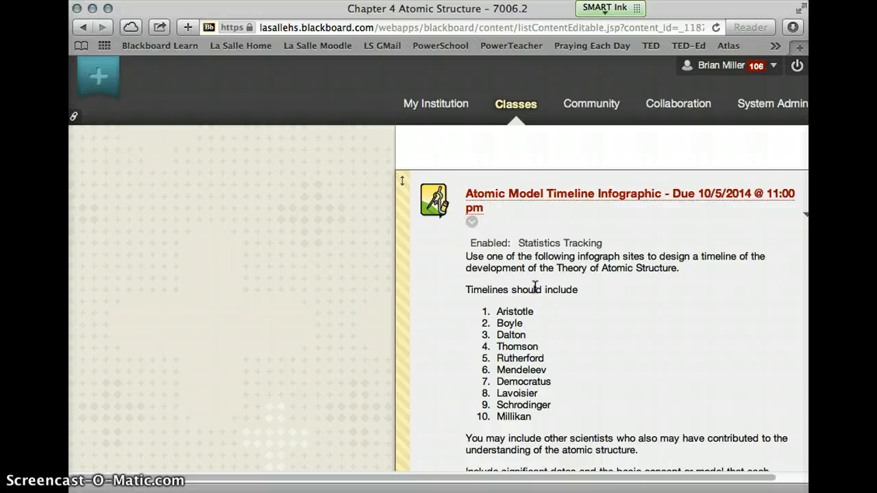
scroll(536, 287, right, 2)
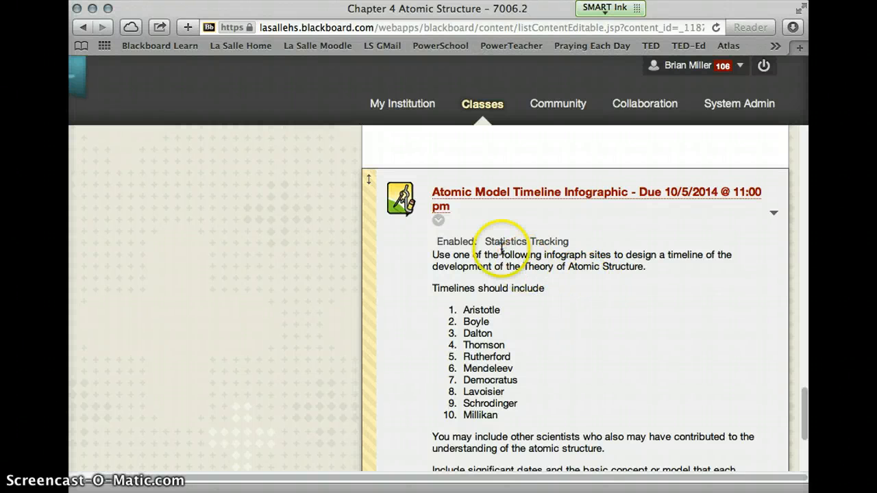
click(439, 225)
click(453, 251)
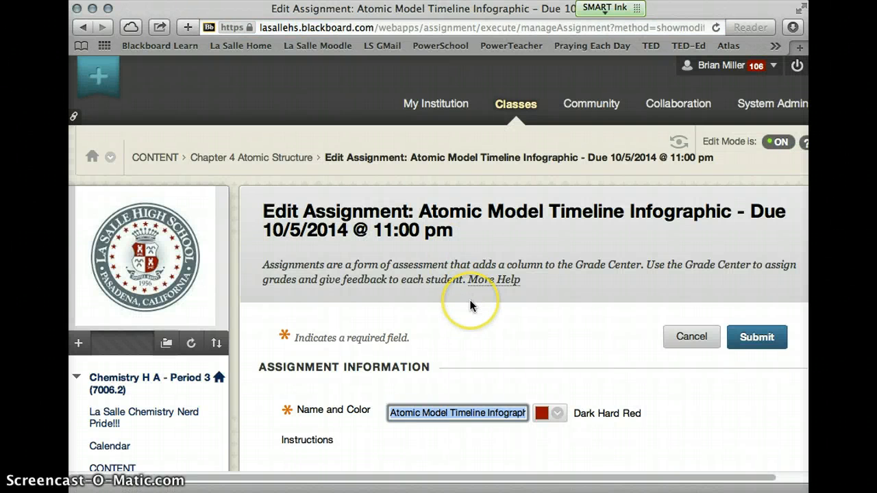
Step: Expand the assignment's Submission Details and examine the assignment type and number of attempts options
scroll(469, 299, down, 3)
scroll(472, 306, down, 3)
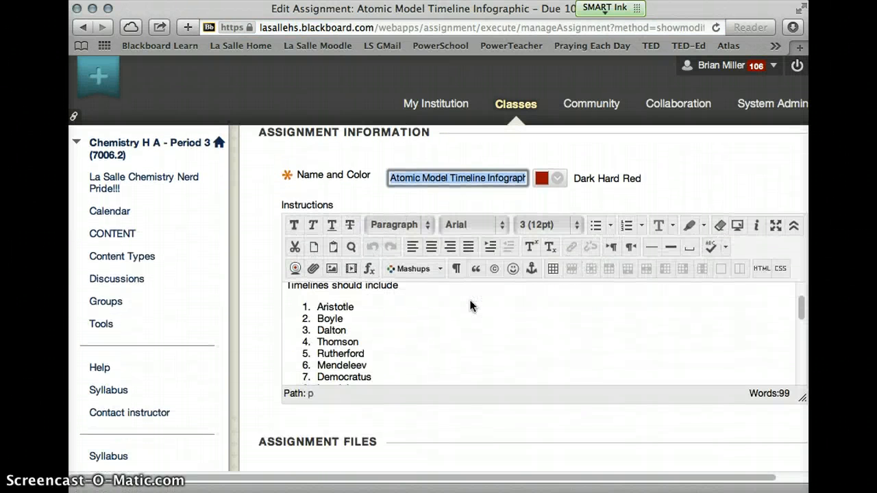
scroll(470, 306, down, 10)
click(507, 438)
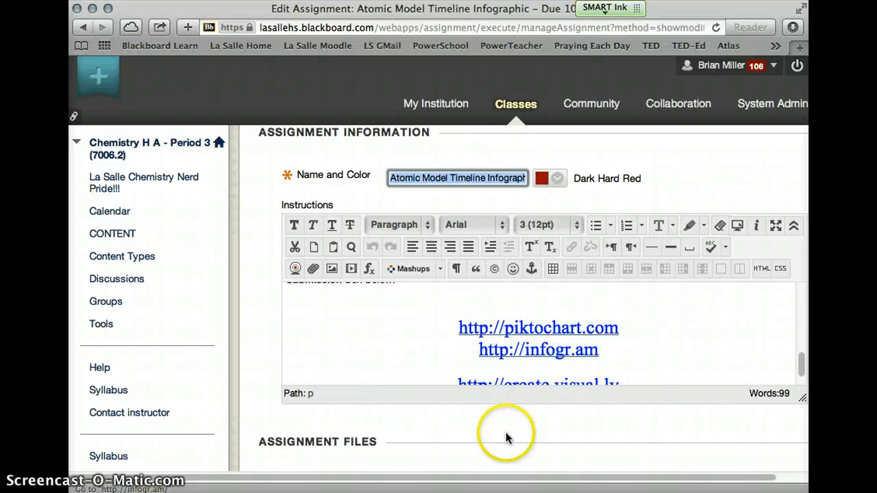
scroll(507, 437, down, 5)
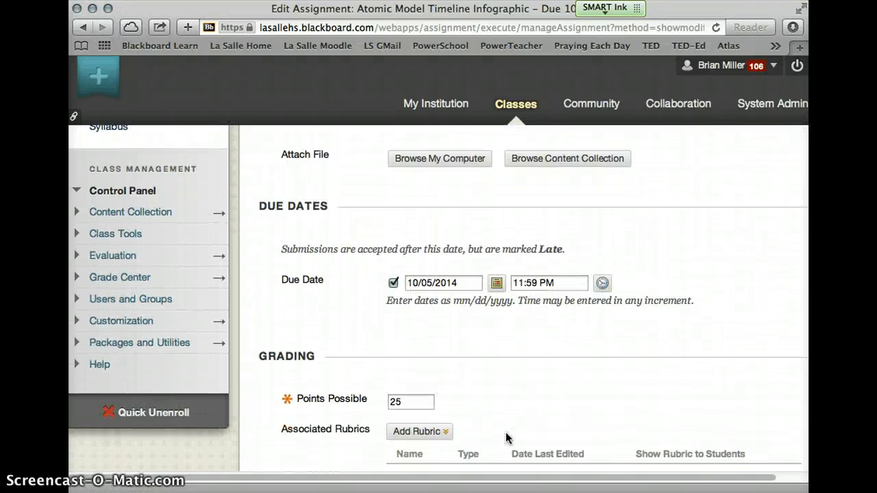
scroll(506, 437, down, 3)
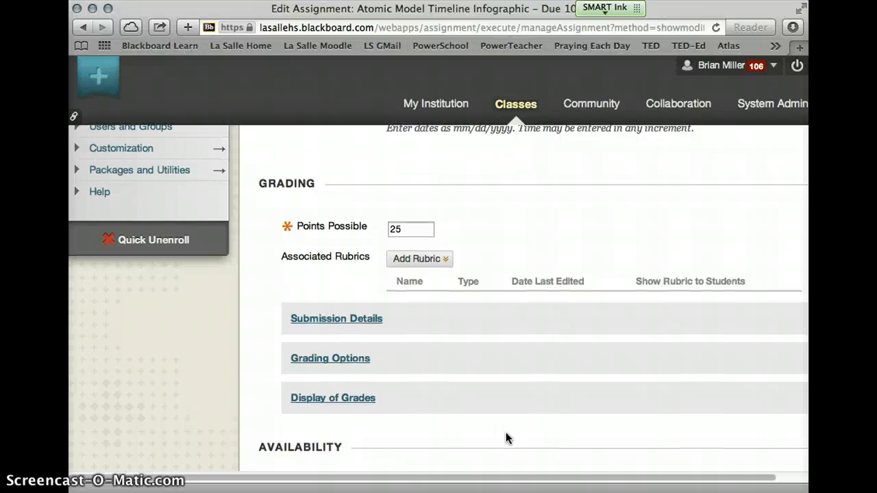
click(357, 325)
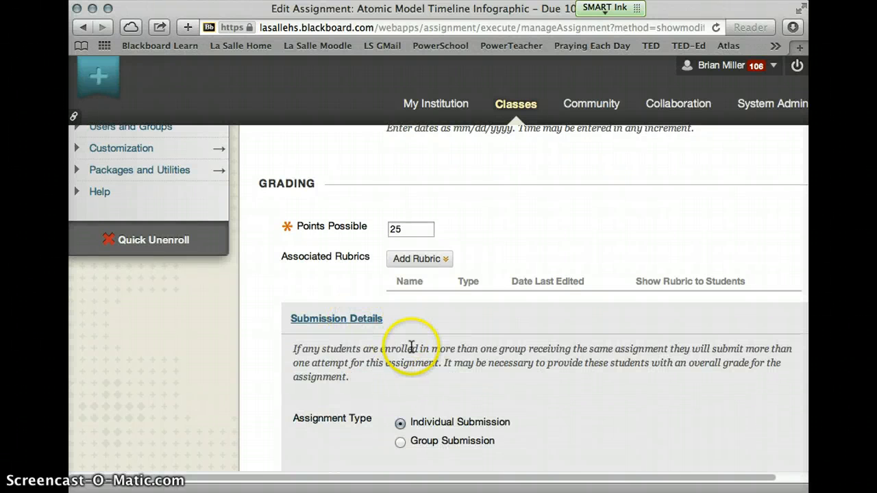
scroll(410, 348, down, 2)
scroll(411, 347, down, 1)
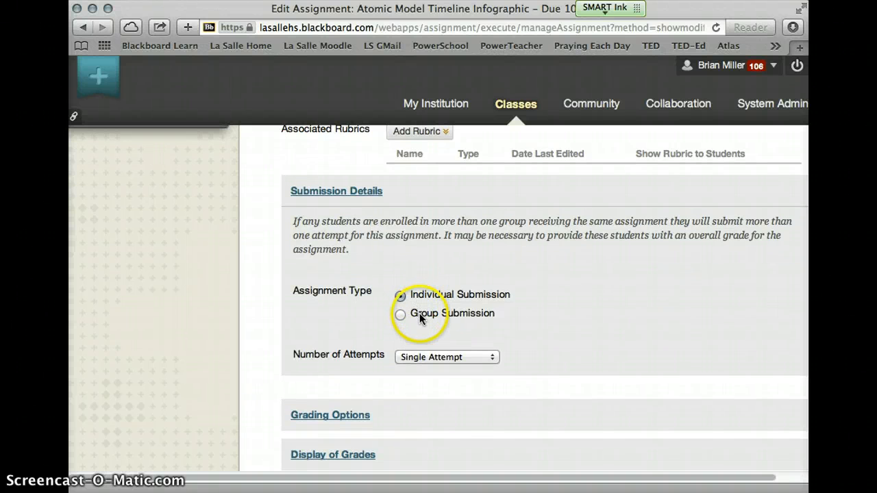
click(492, 357)
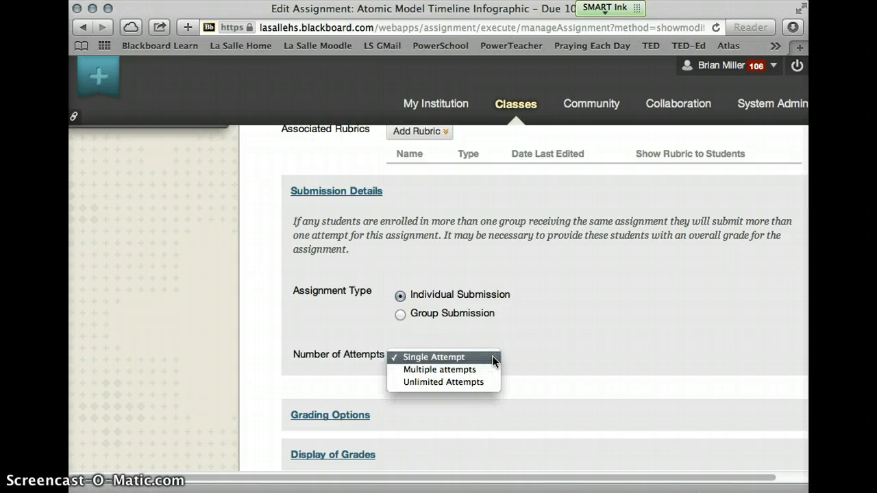
click(529, 338)
Step: Leave the assignment editor without submitting and go to the class's Groups page
scroll(529, 338, up, 10)
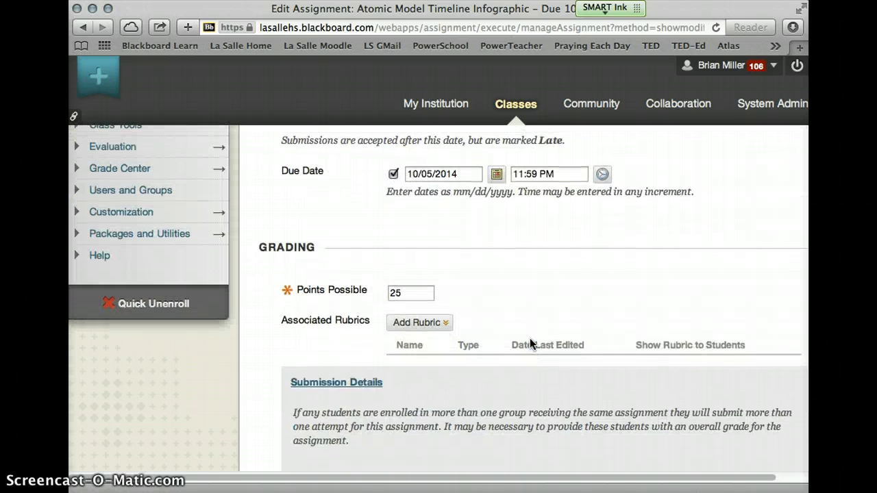
scroll(530, 338, up, 5)
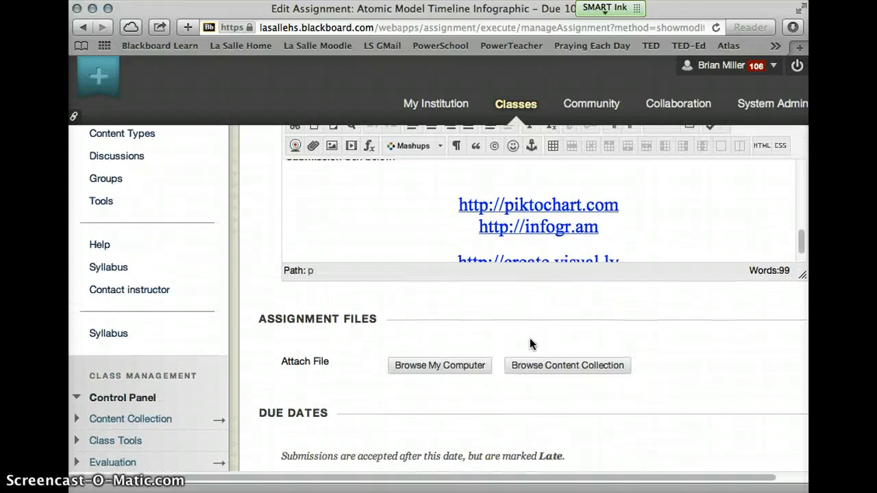
scroll(530, 338, up, 5)
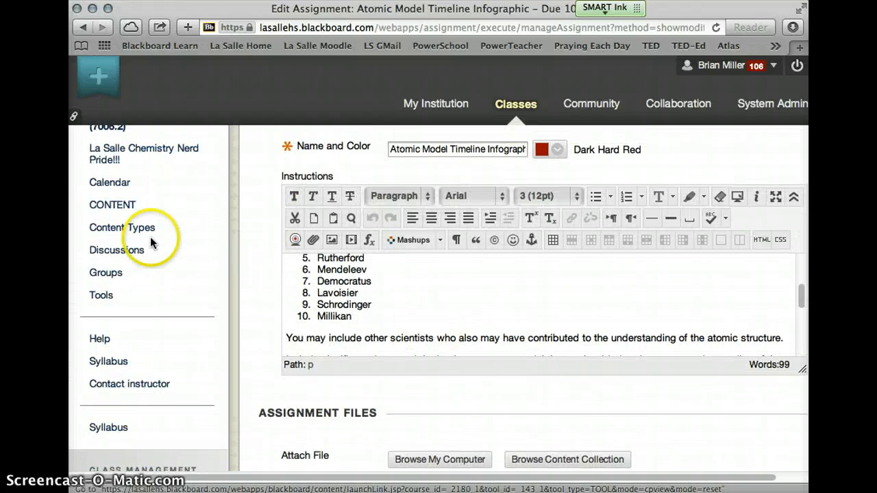
click(112, 277)
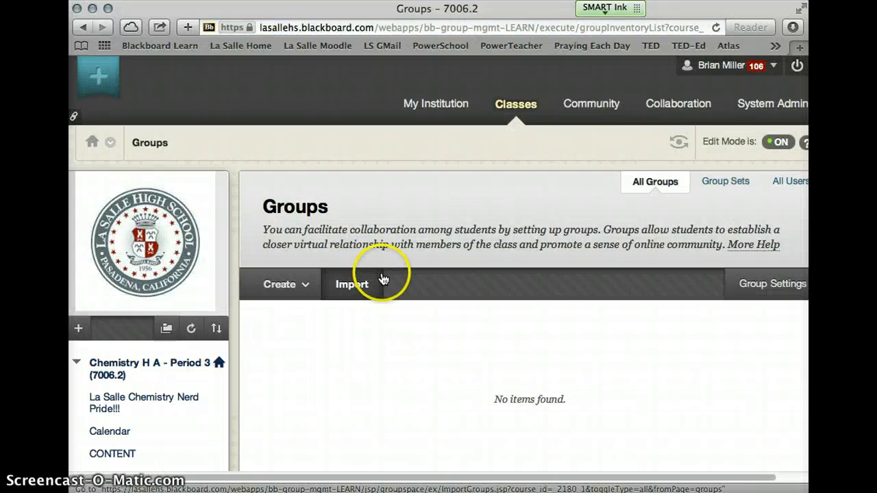
Step: Create a Random Enroll group set and name it "Atomic Timeline Infographic"
scroll(439, 284, down, 3)
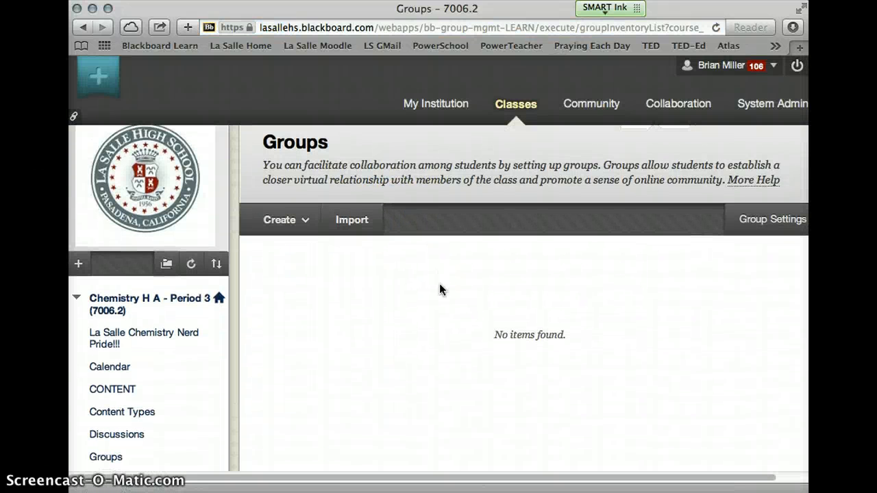
click(304, 224)
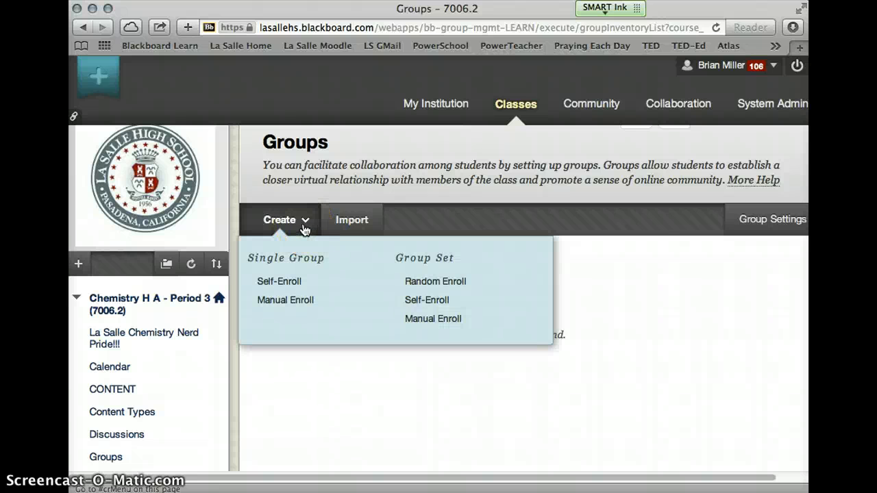
click(304, 301)
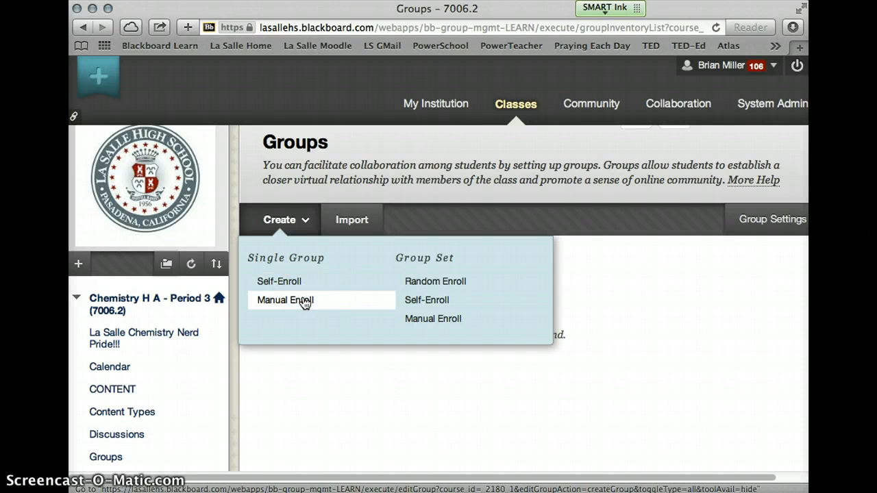
click(450, 286)
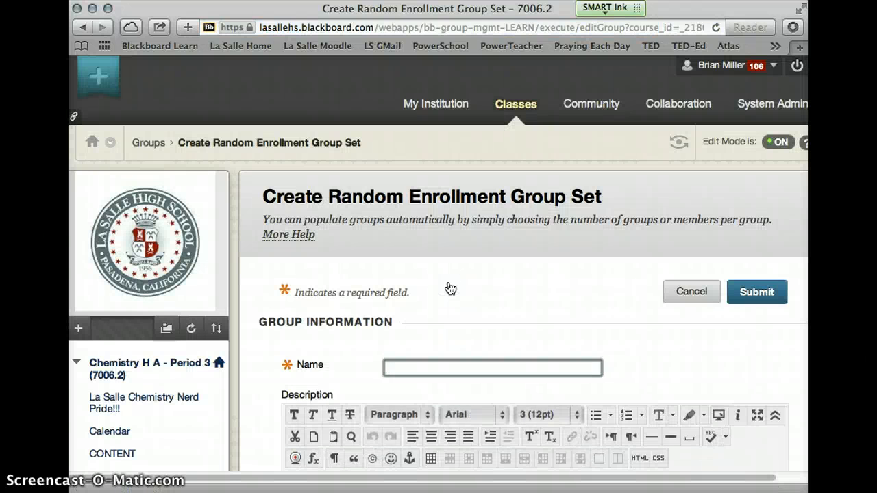
text(Atomic Timeline)
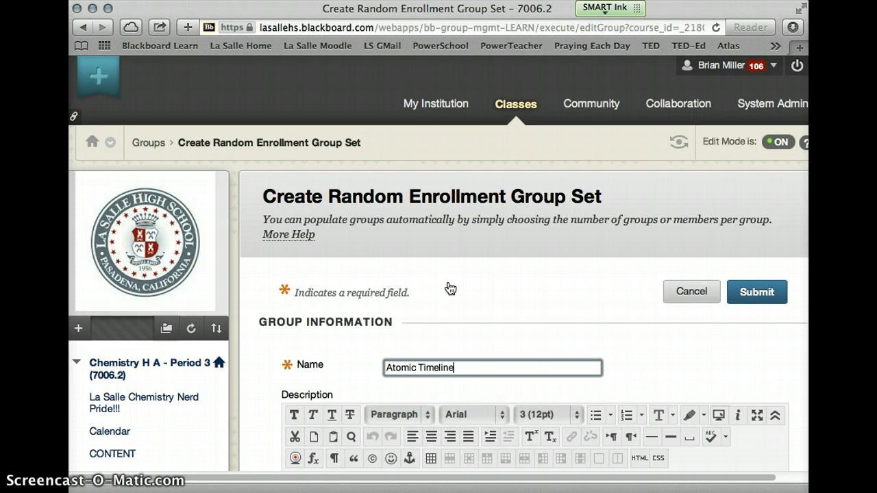
text( Infographic)
Step: Enter "Groups for the Atomic TImeline Infographic 1st Semester" as the description of the random enrollment group set
scroll(489, 310, down, 3)
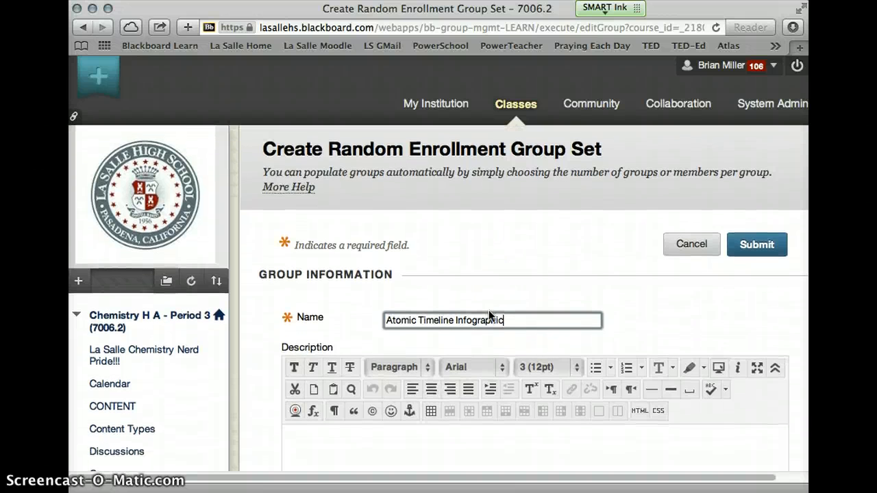
scroll(488, 310, down, 3)
scroll(488, 312, down, 2)
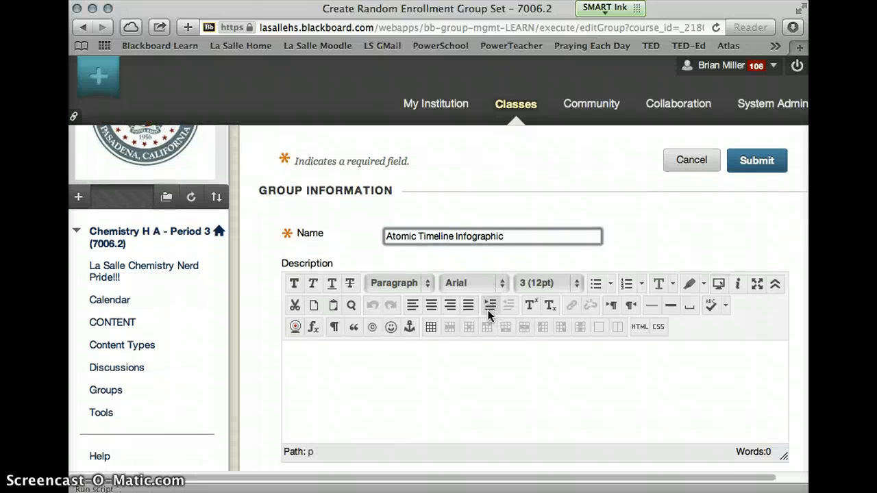
click(420, 351)
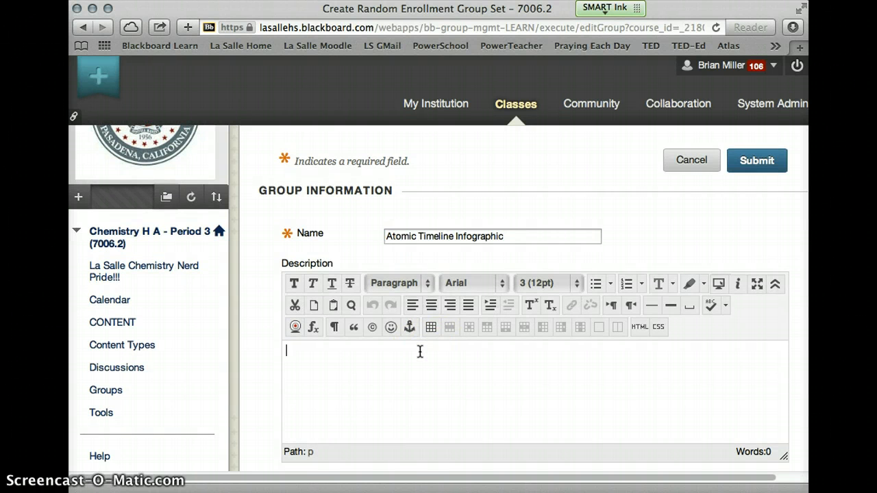
text(Groups for the)
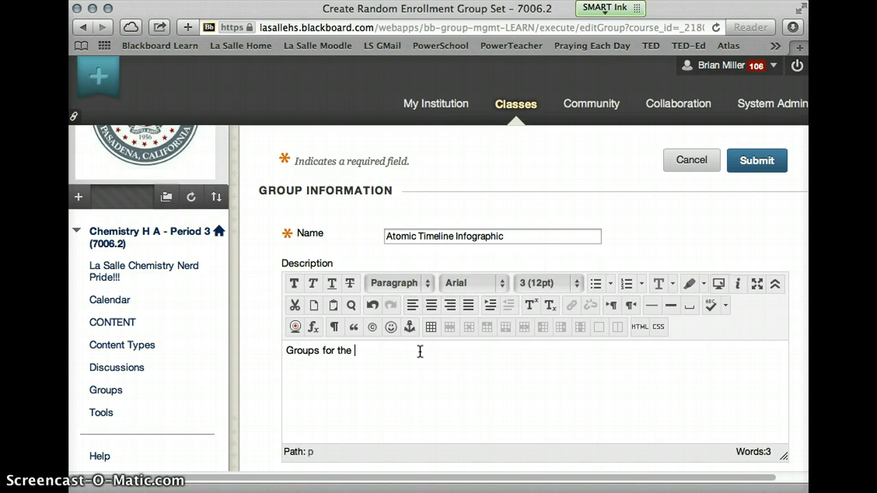
text( Atomic TImeline Infographic )
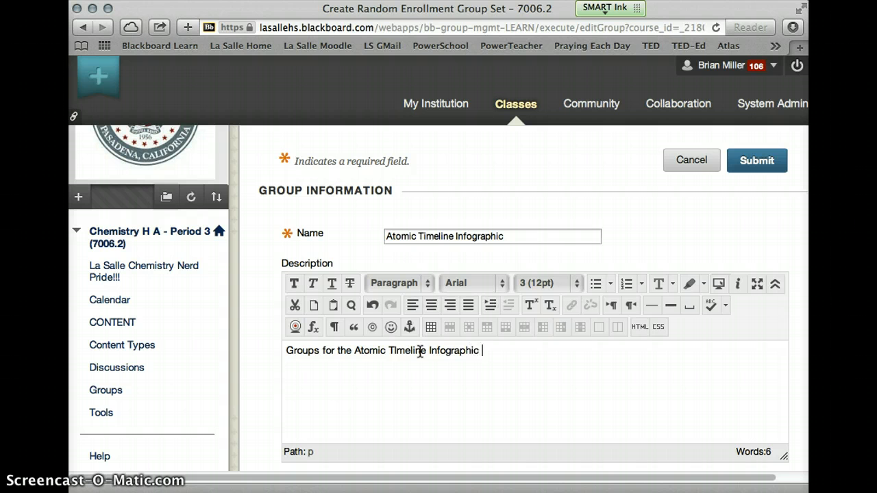
text(1st Semester)
Step: Examine the group set's student visibility, tool availability, module personalization, smart view and membership options
scroll(420, 352, down, 5)
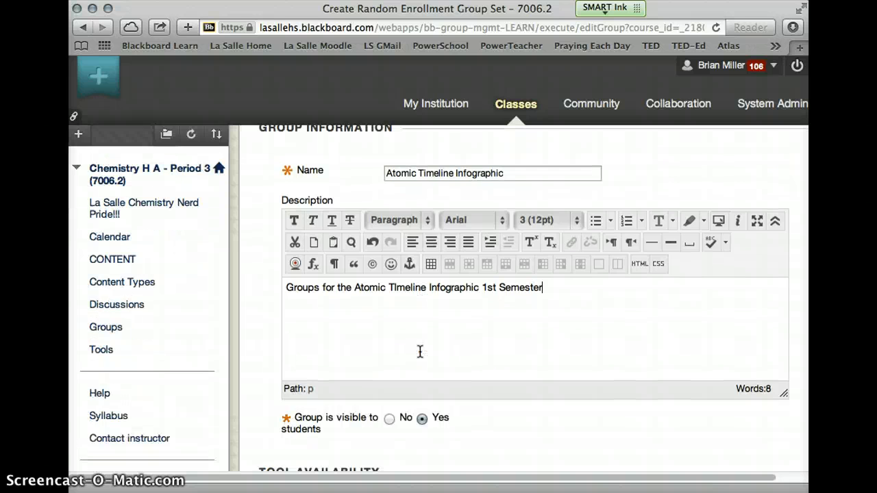
scroll(420, 352, down, 2)
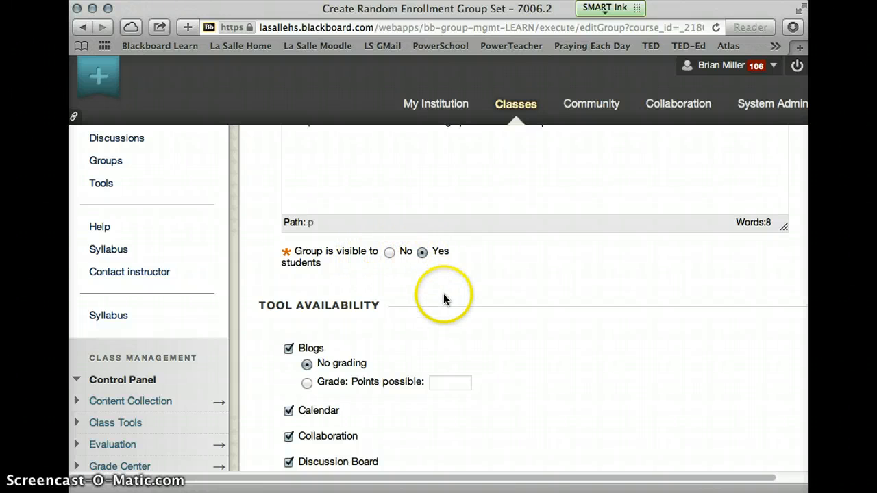
scroll(443, 294, down, 4)
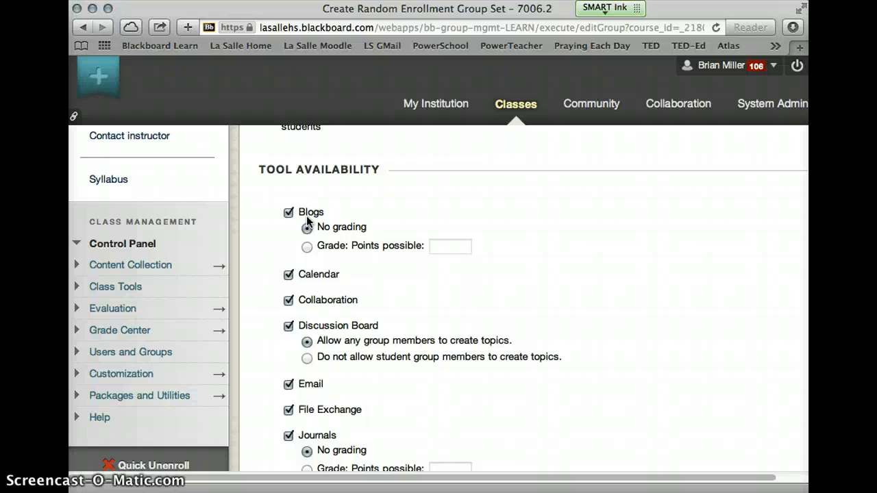
click(471, 236)
scroll(471, 238, down, 1)
scroll(470, 237, down, 2)
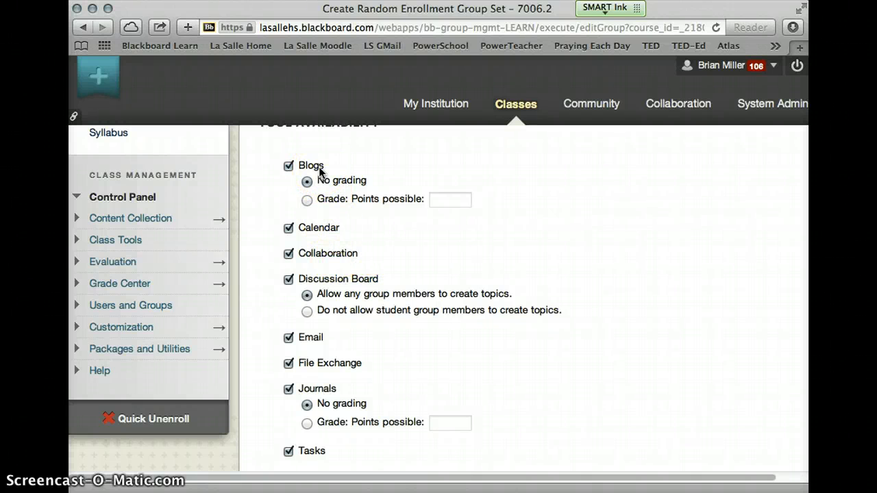
scroll(358, 249, down, 5)
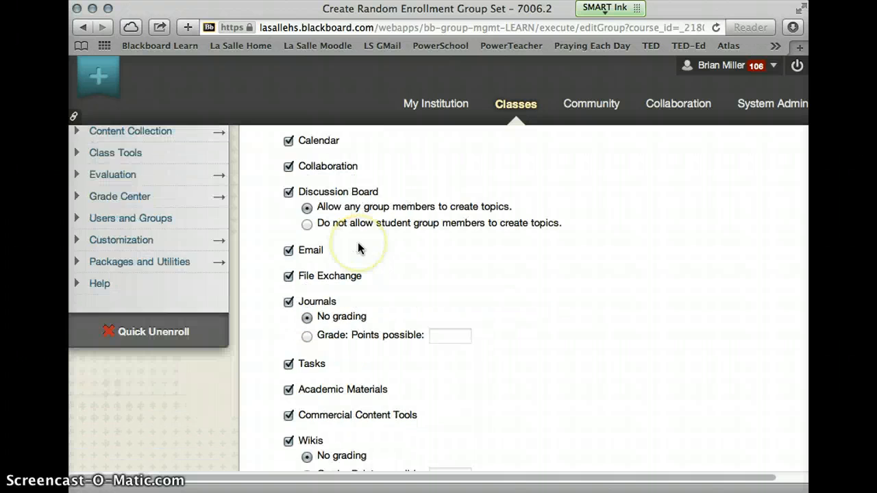
scroll(358, 249, down, 7)
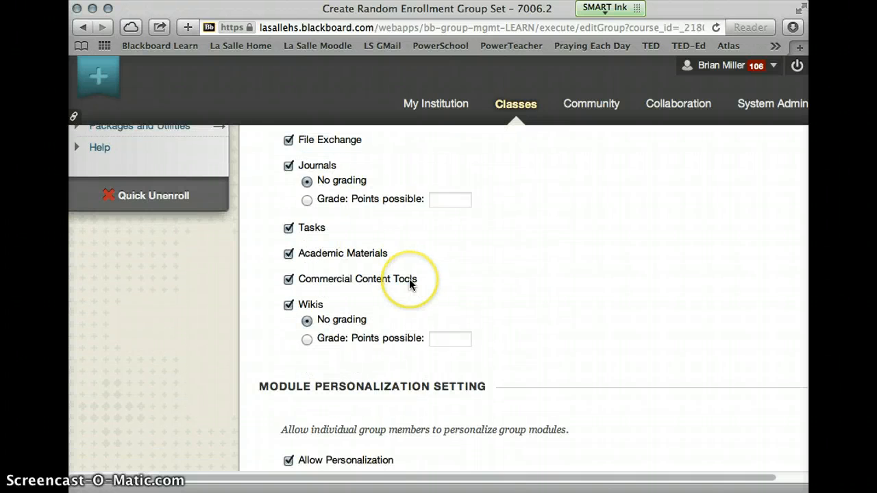
scroll(409, 279, down, 7)
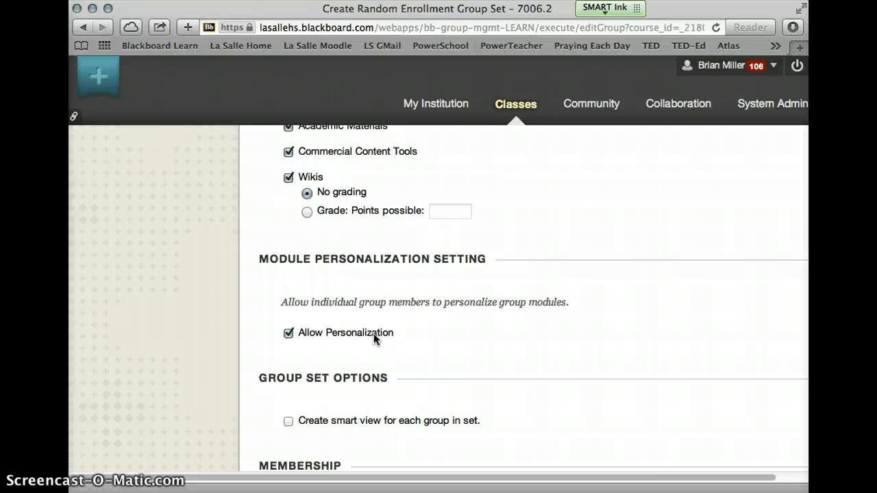
scroll(373, 333, down, 3)
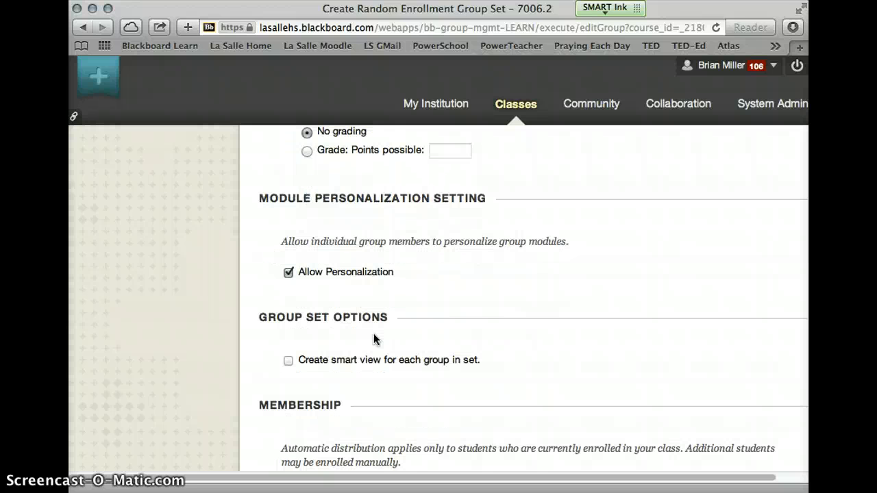
scroll(374, 340, down, 4)
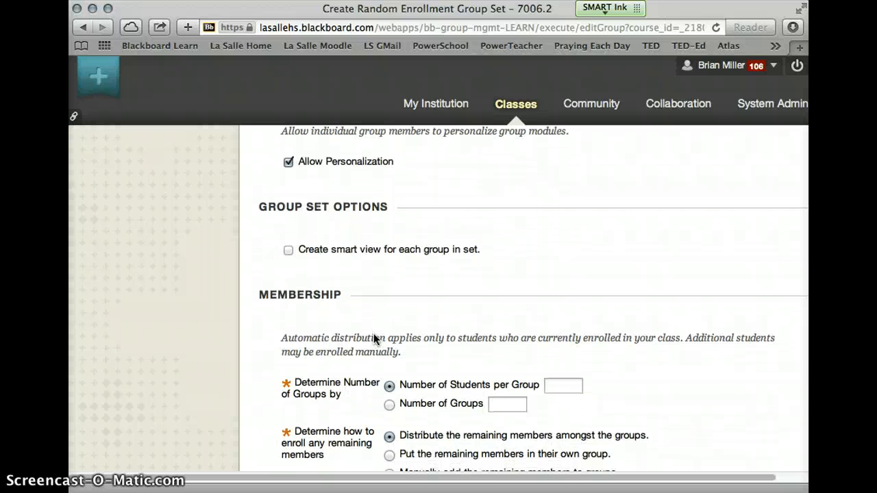
click(368, 288)
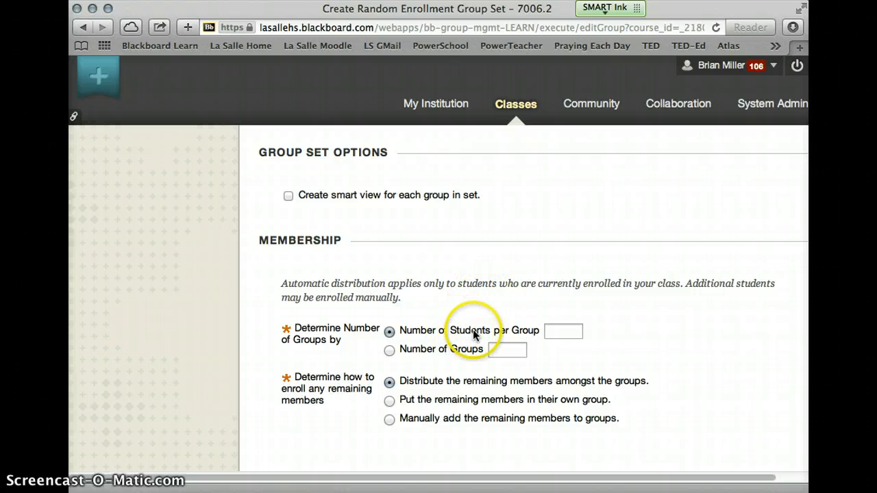
Step: Set the number of students per group to 3, with remaining members distributed amongst the groups, and submit the group set
click(568, 331)
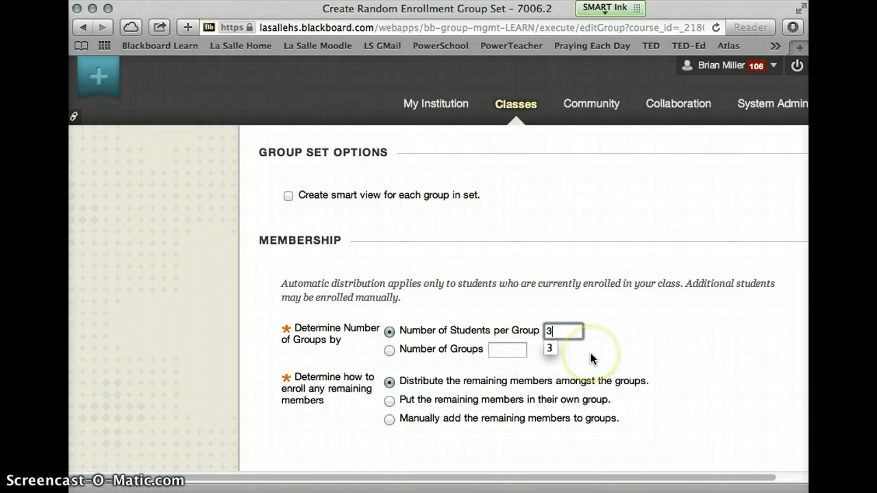
scroll(590, 352, down, 3)
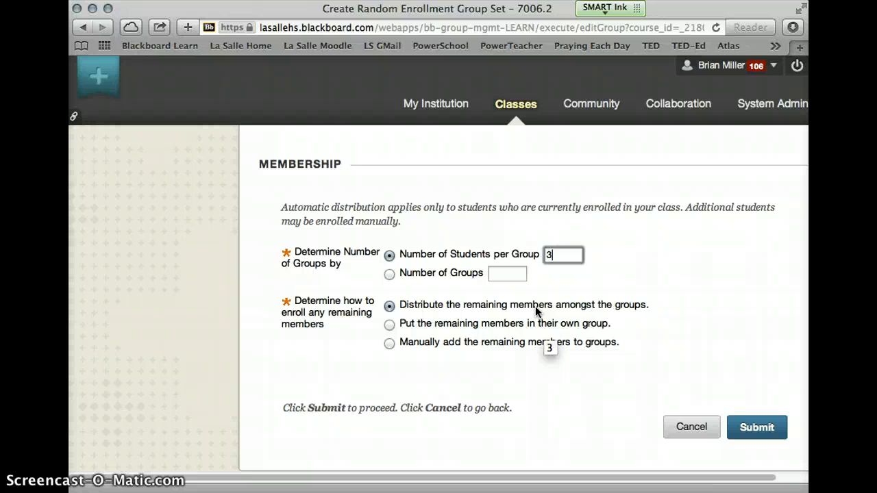
click(770, 427)
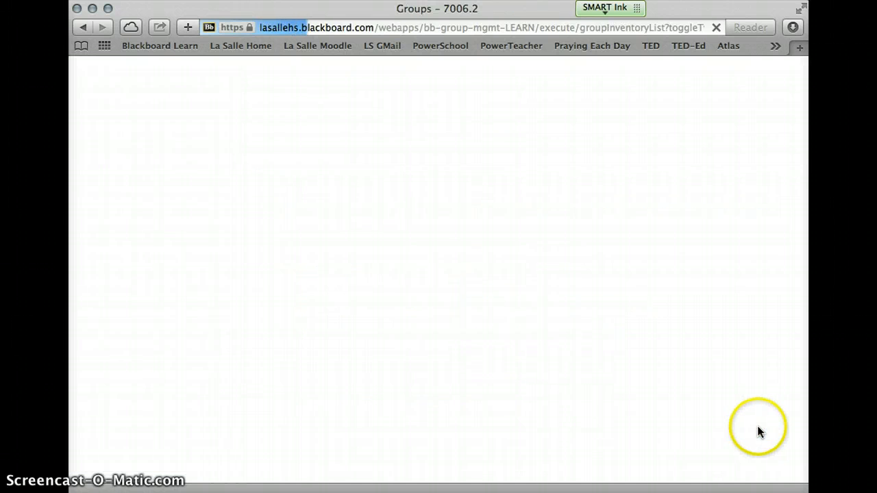
Step: Review the list of new groups, then open Atomic Timeline Infographic 1 and check its group members and their available options
scroll(744, 412, down, 5)
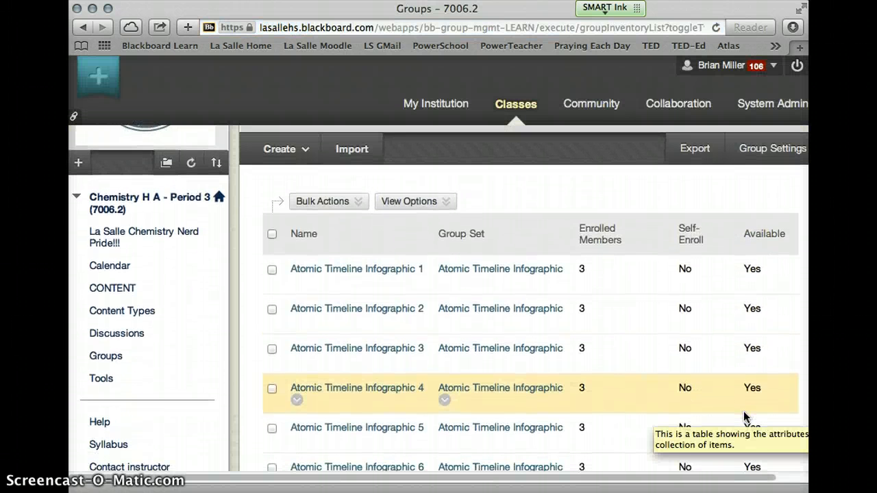
scroll(745, 416, down, 2)
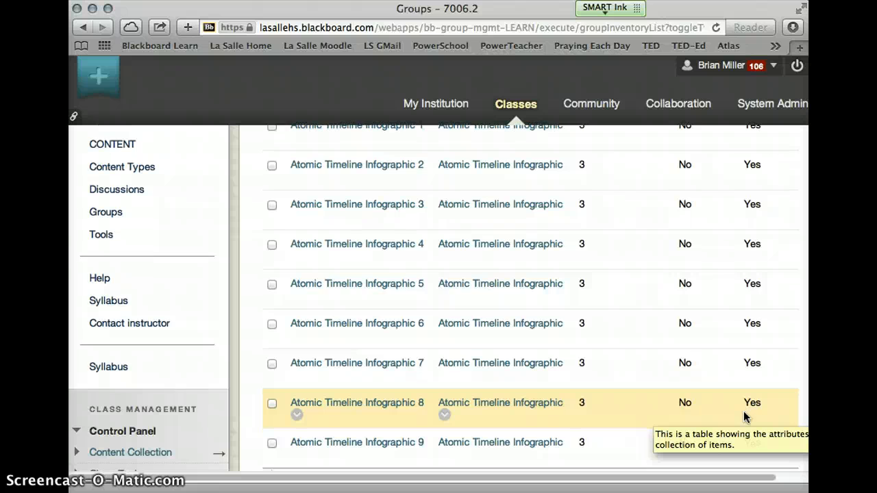
scroll(744, 411, up, 2)
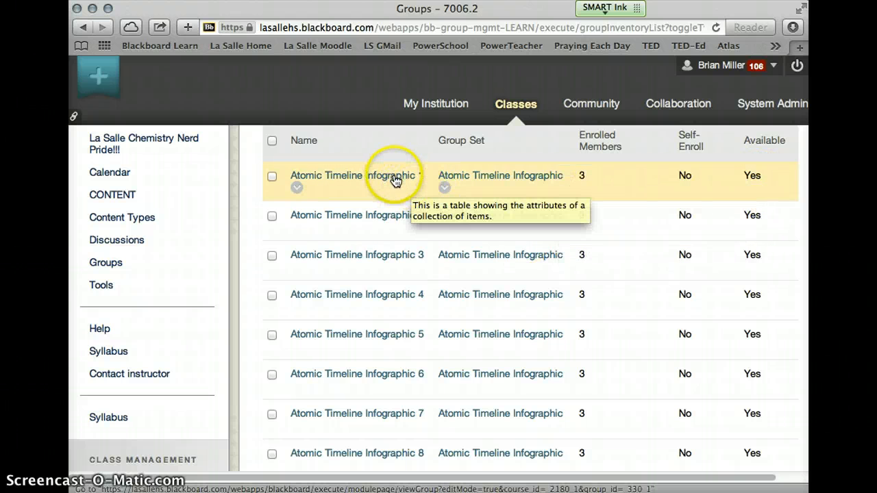
click(395, 179)
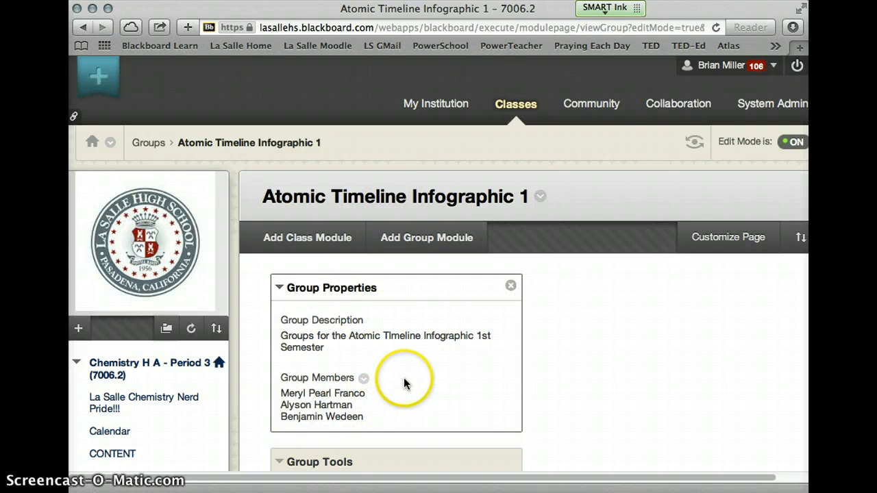
click(364, 379)
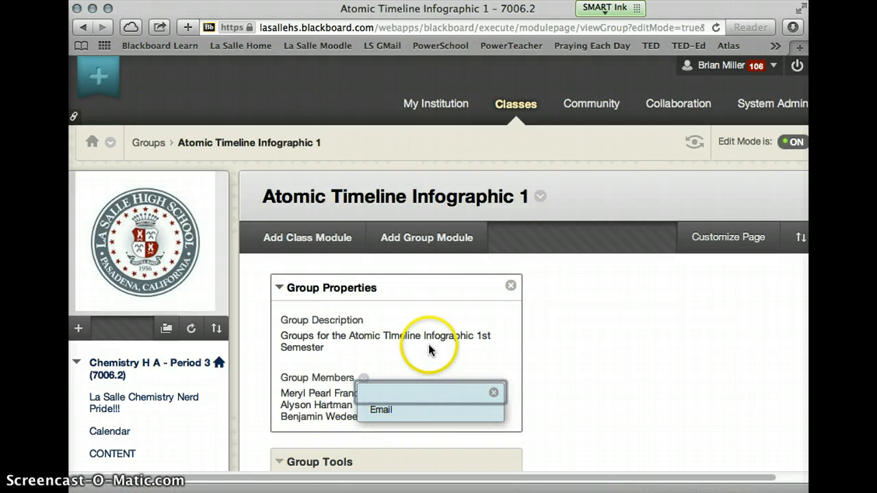
Step: Return to the class's CONTENT area and open the Chapter 4 Atomic Structure lesson
click(129, 455)
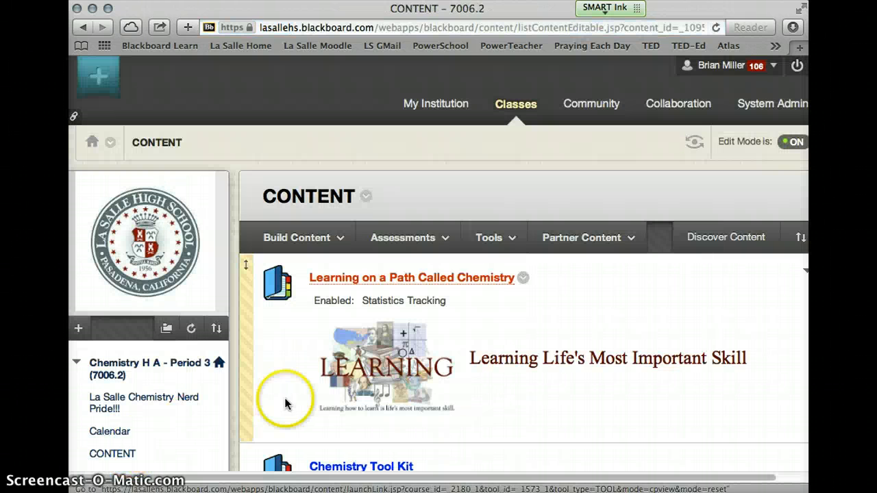
scroll(336, 401, down, 10)
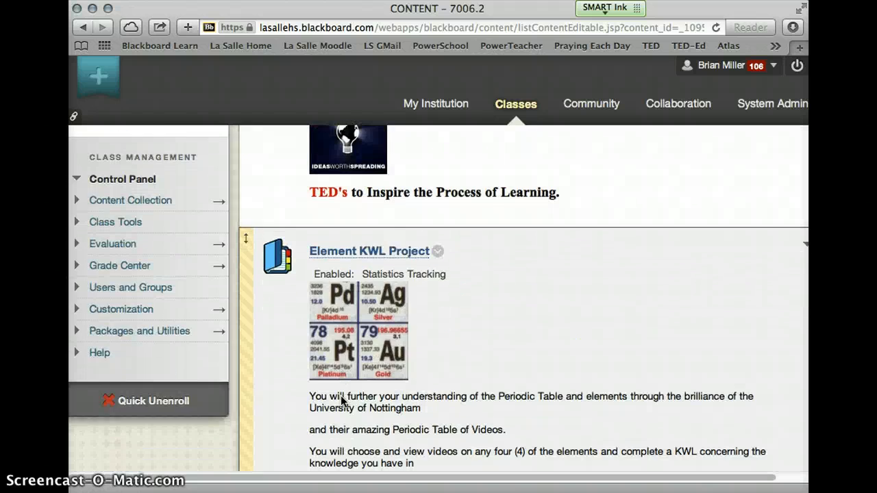
scroll(342, 400, down, 15)
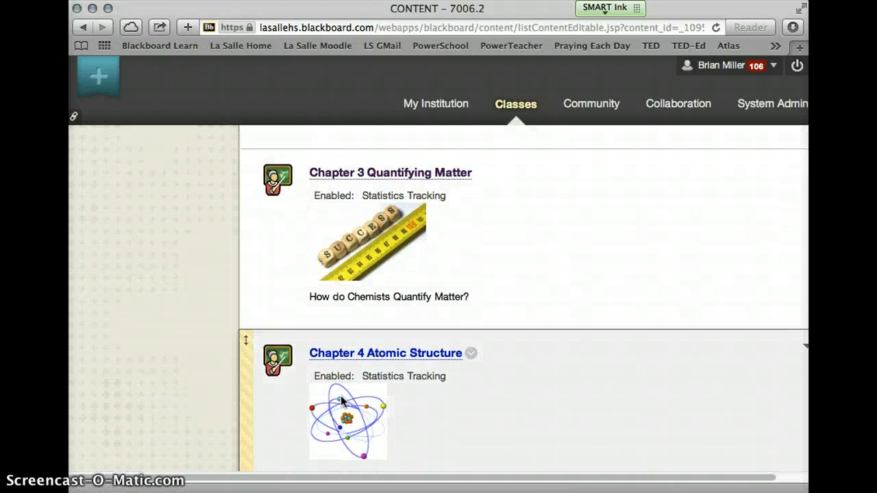
scroll(341, 396, down, 2)
click(377, 317)
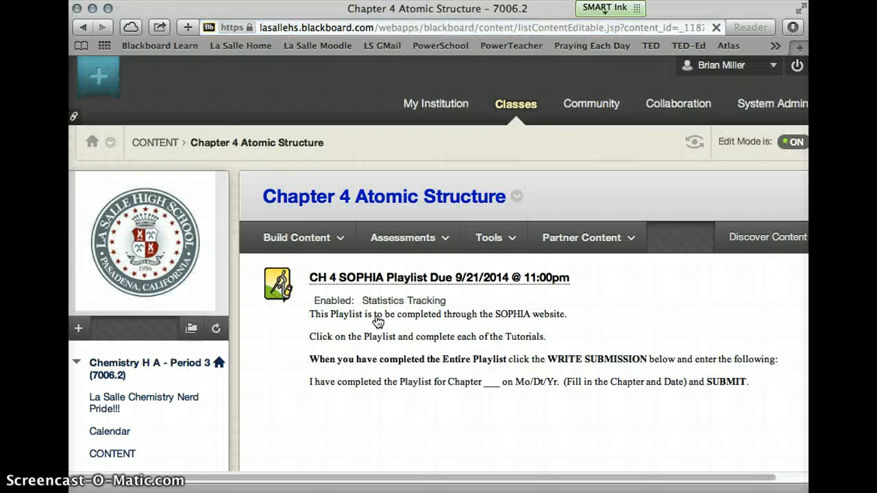
Step: Find the Atomic Model Timeline Infographic assignment in the Chapter 4 lesson and open it for editing
scroll(378, 322, down, 15)
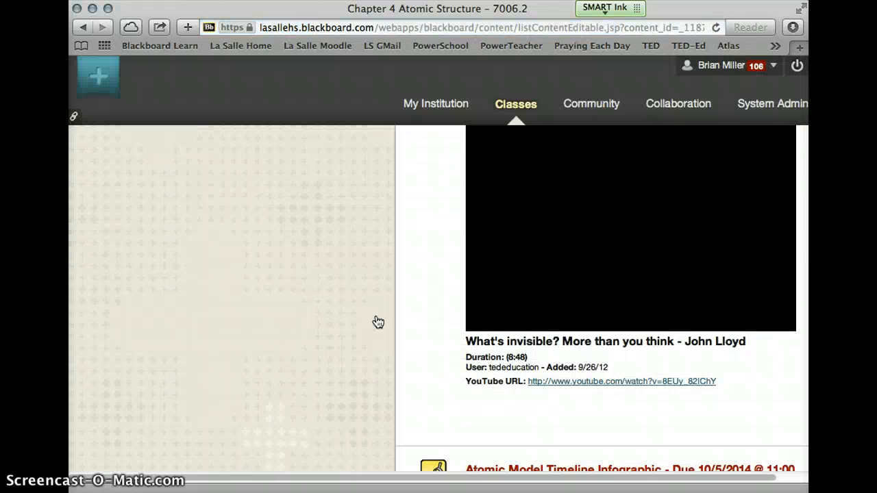
scroll(378, 321, down, 6)
scroll(425, 352, up, 3)
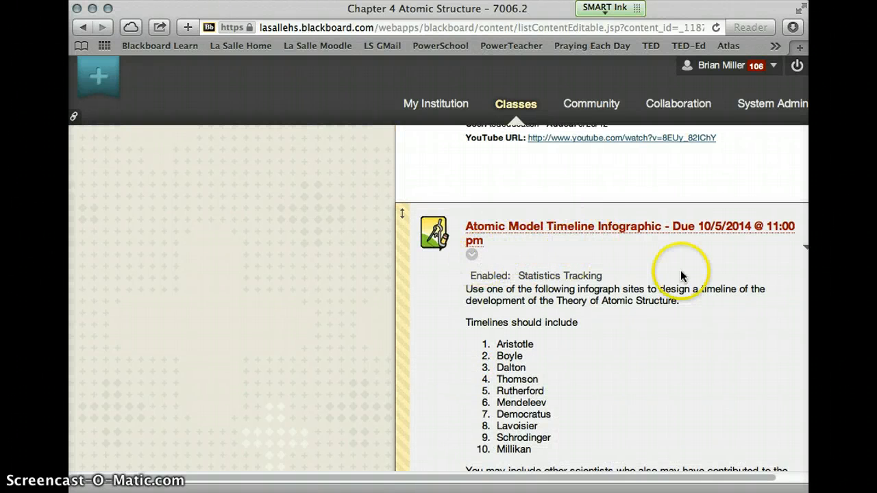
click(472, 257)
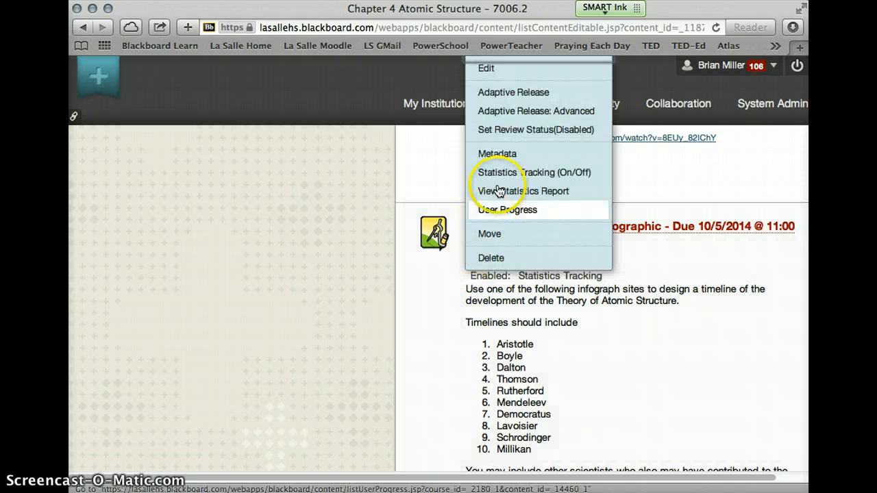
click(485, 72)
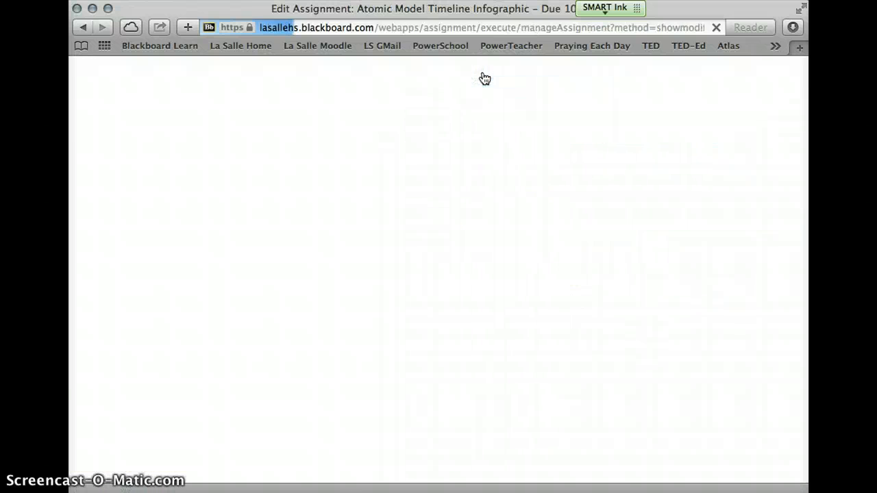
Step: Expand the assignment's Submission Details and set the assignment type to Group Submission
scroll(542, 325, down, 10)
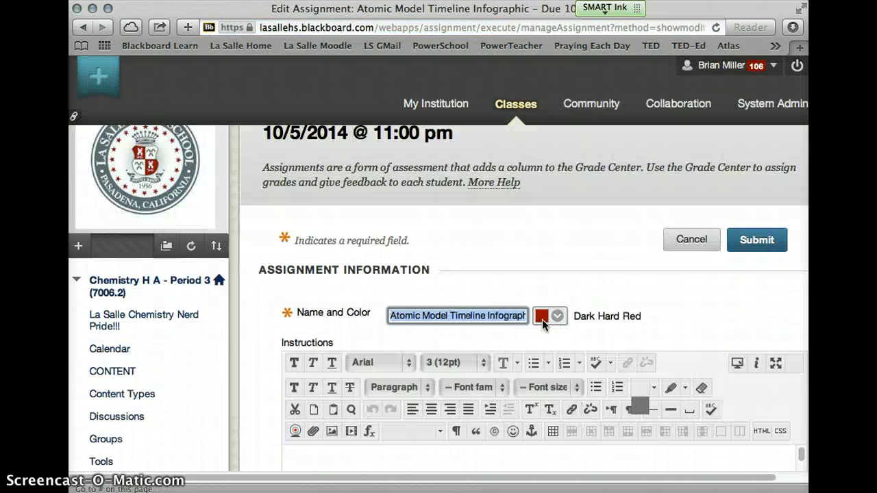
scroll(556, 395, down, 10)
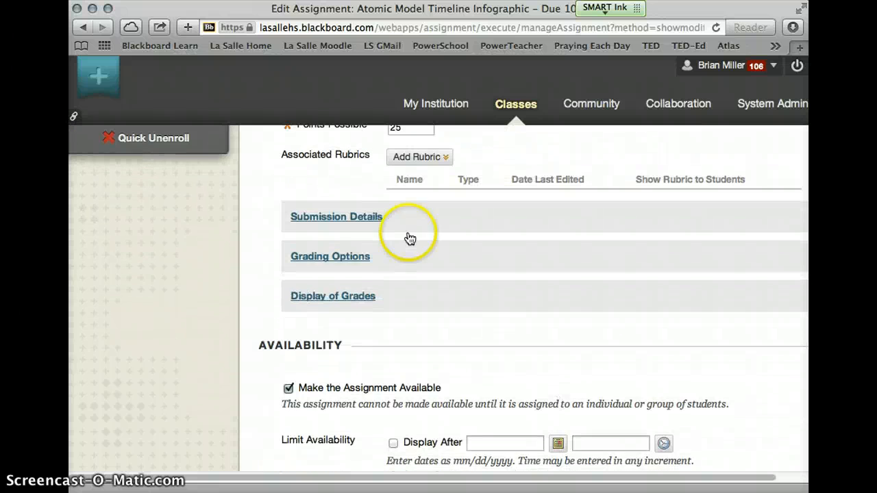
click(351, 217)
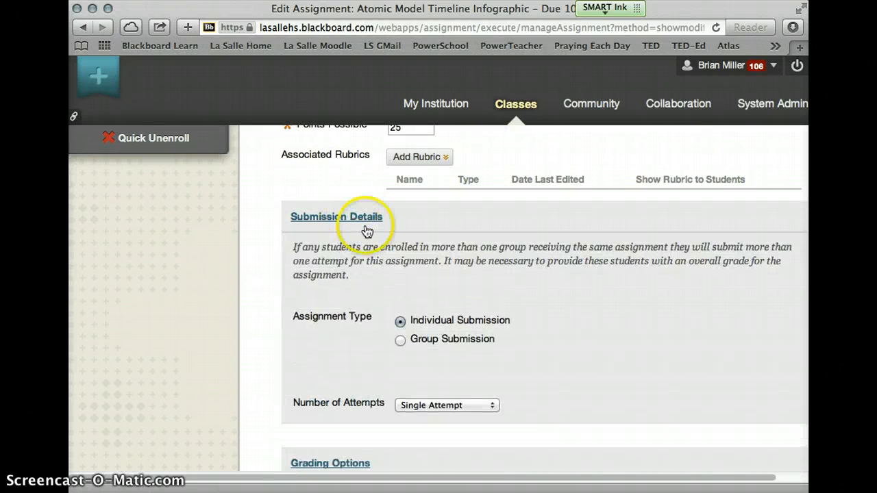
click(400, 342)
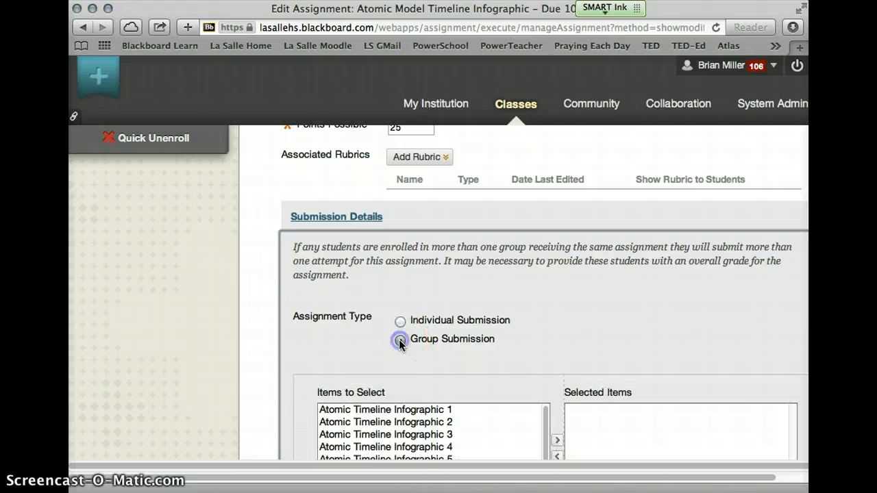
Step: Assign the group submission to all of the Atomic Timeline Infographic groups
click(556, 335)
scroll(556, 335, down, 3)
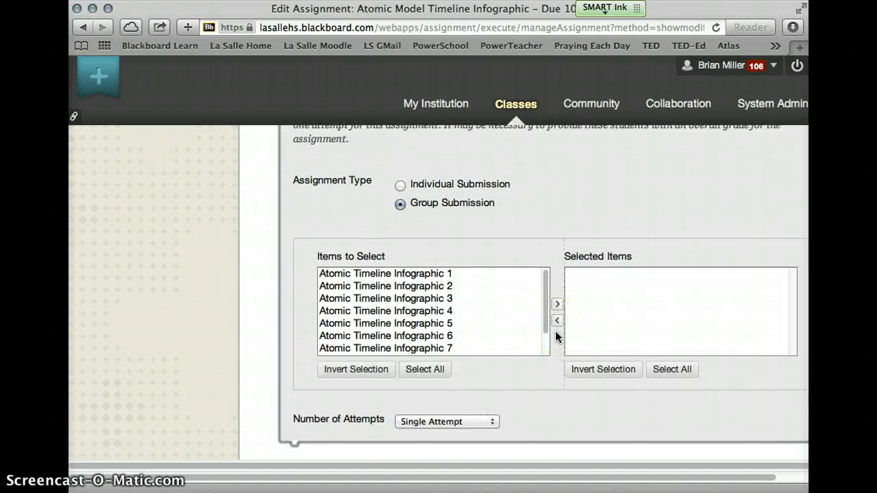
click(422, 369)
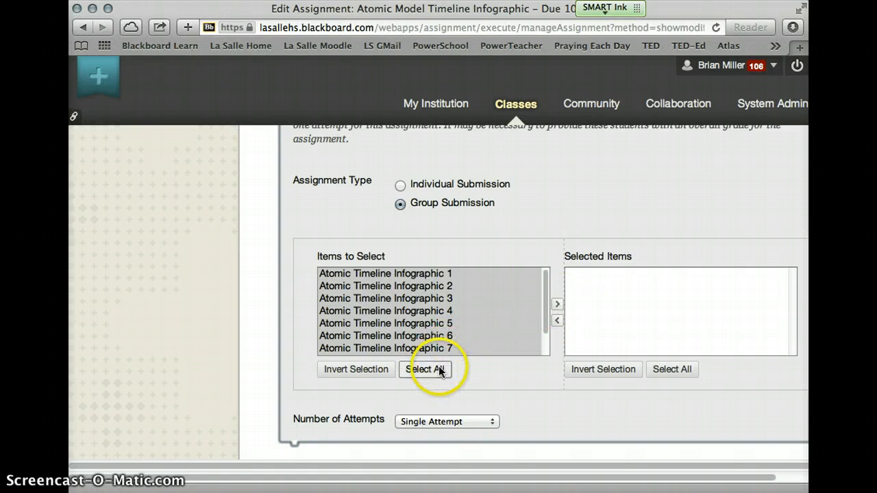
click(557, 305)
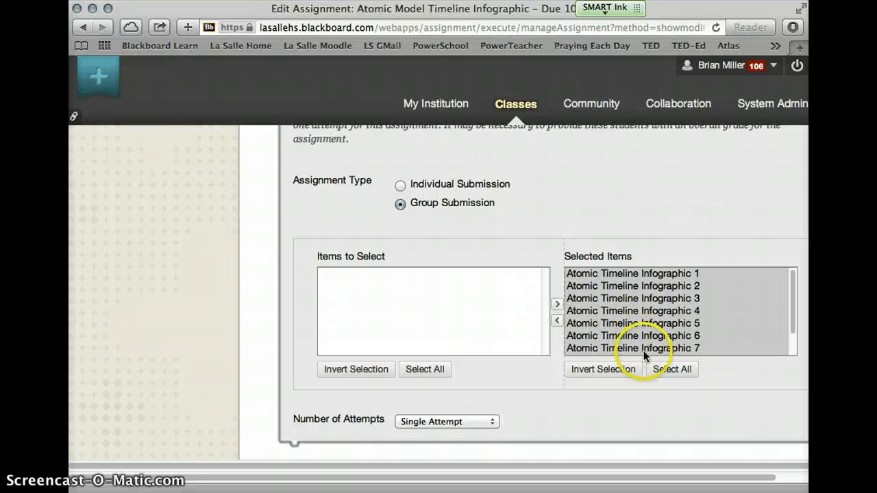
Step: Allow multiple attempts on the assignment and set the maximum attempts to 5
click(492, 422)
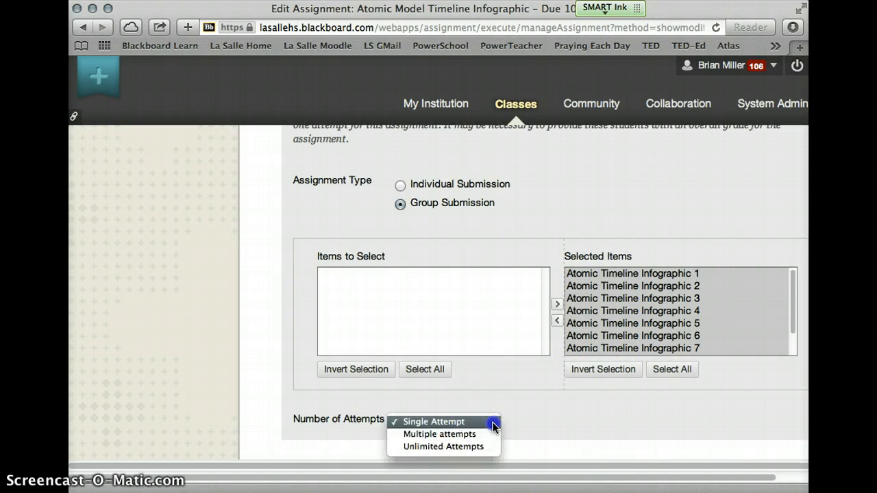
click(466, 435)
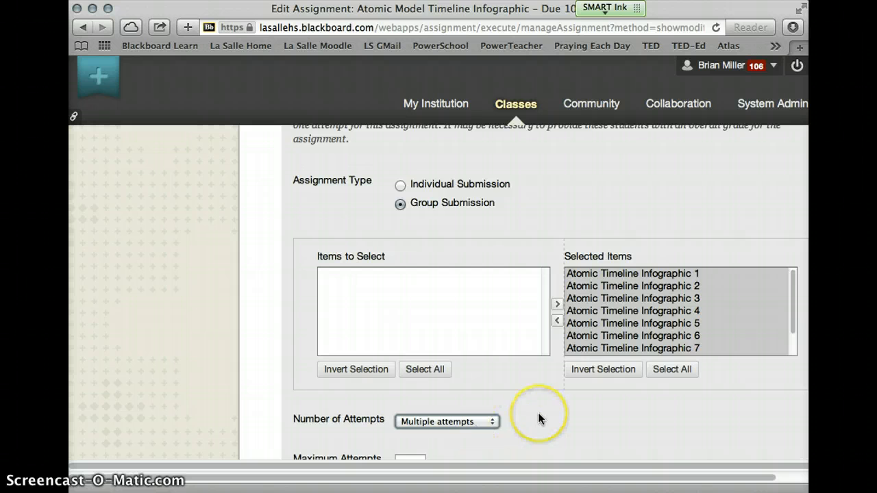
scroll(538, 413, down, 2)
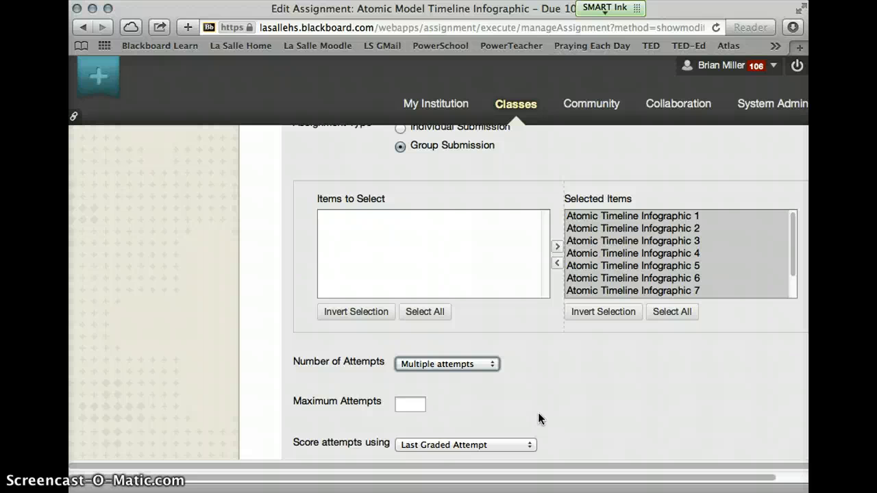
scroll(538, 413, down, 2)
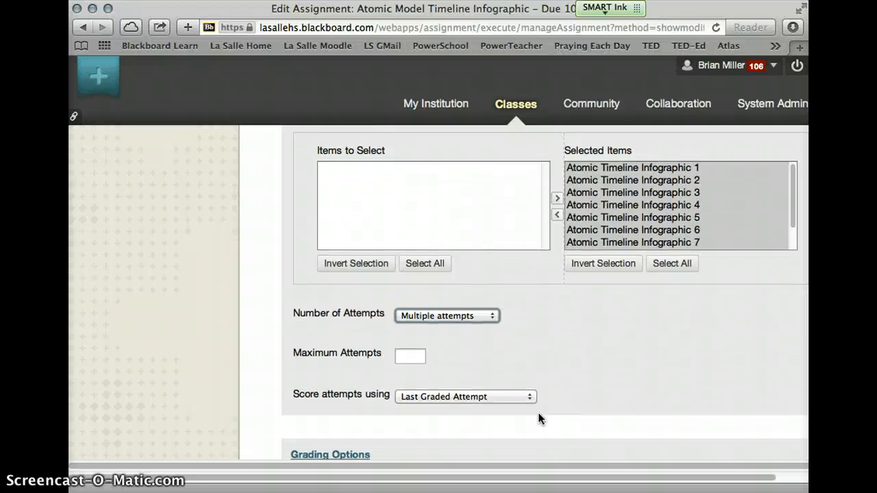
click(418, 357)
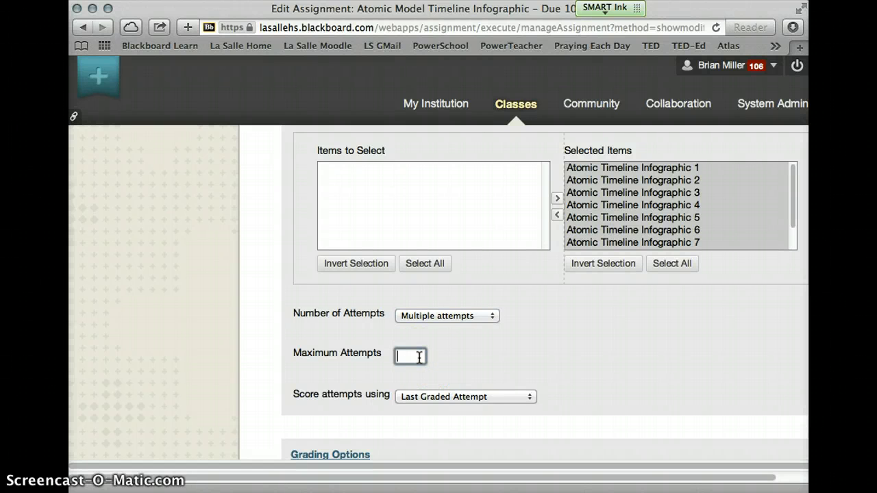
scroll(509, 355, down, 2)
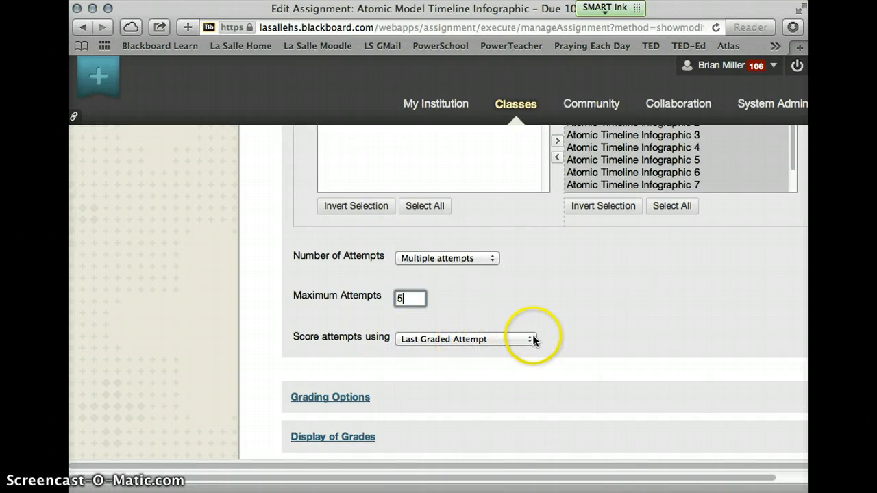
Step: Check the assignment's availability settings and submit the edited assignment
scroll(569, 329, down, 3)
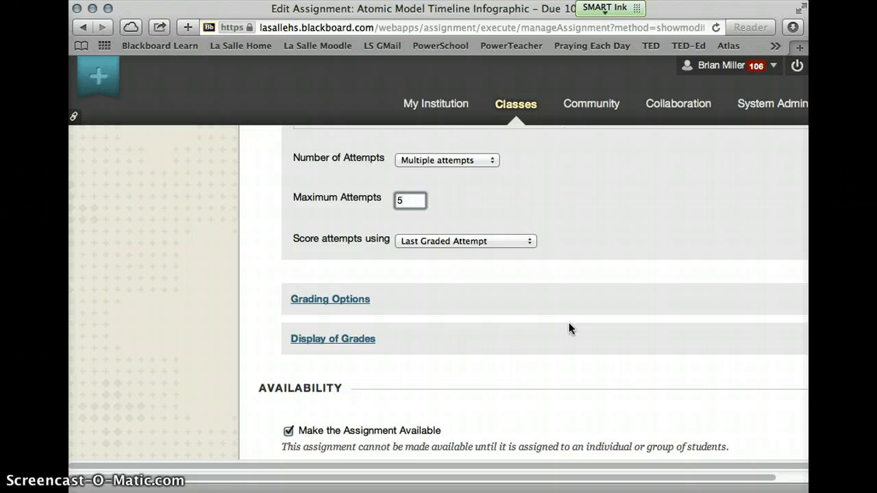
scroll(569, 329, down, 4)
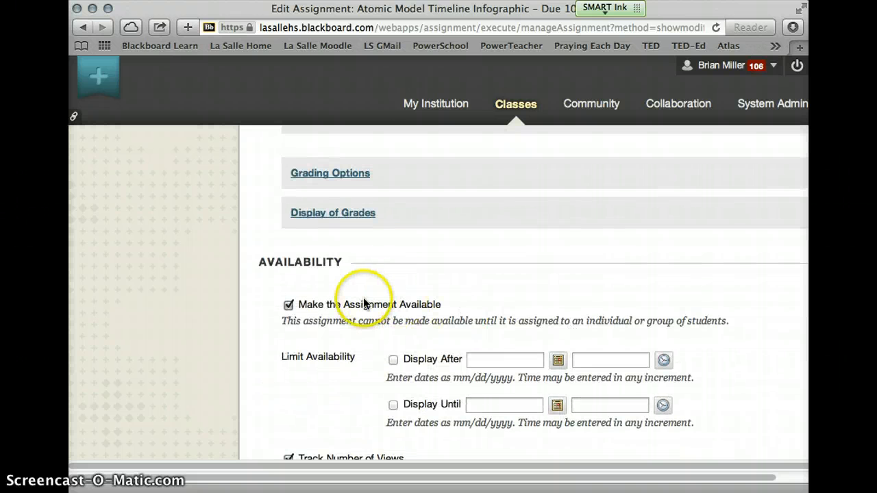
scroll(454, 295, down, 1)
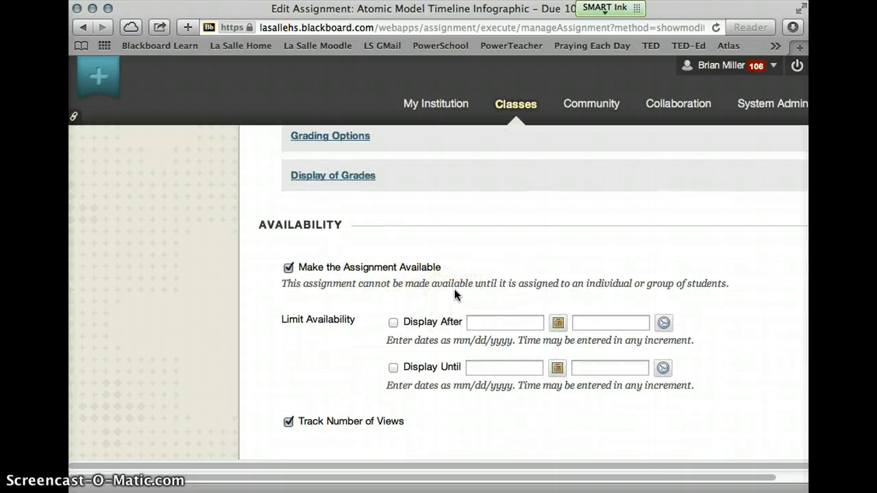
scroll(370, 409, down, 3)
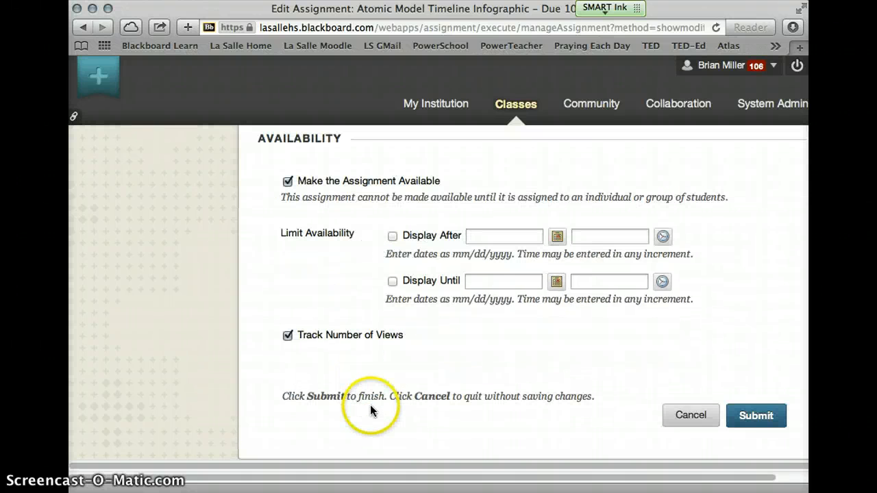
click(753, 416)
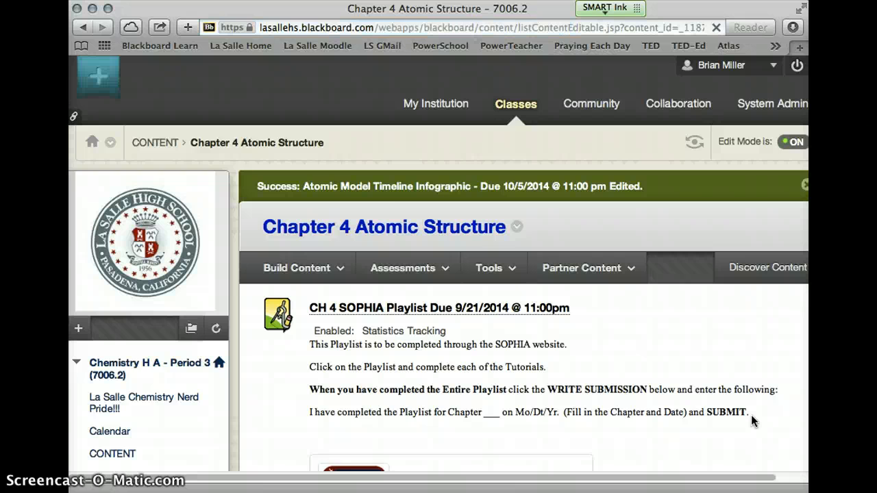
Step: Look through the Chapter 4 Atomic Structure lesson for the edited Atomic Model Timeline Infographic assignment
scroll(754, 420, down, 2)
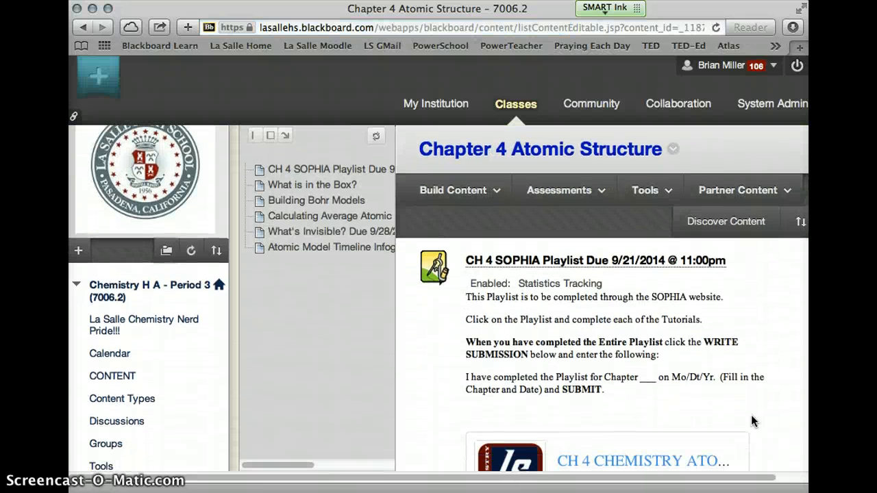
scroll(751, 414, down, 5)
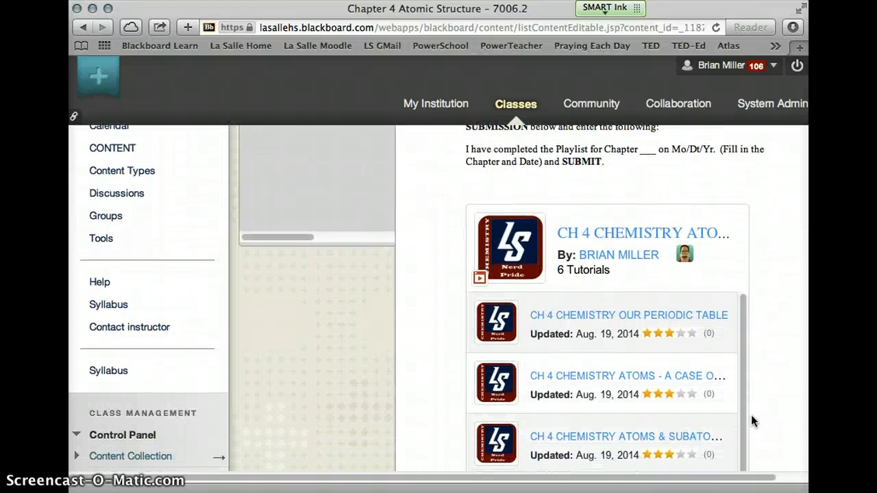
scroll(752, 419, down, 8)
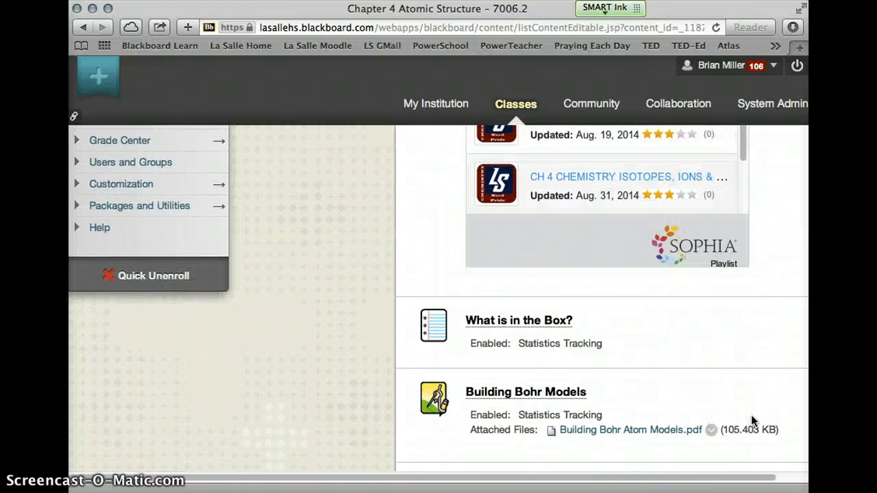
scroll(752, 421, down, 1)
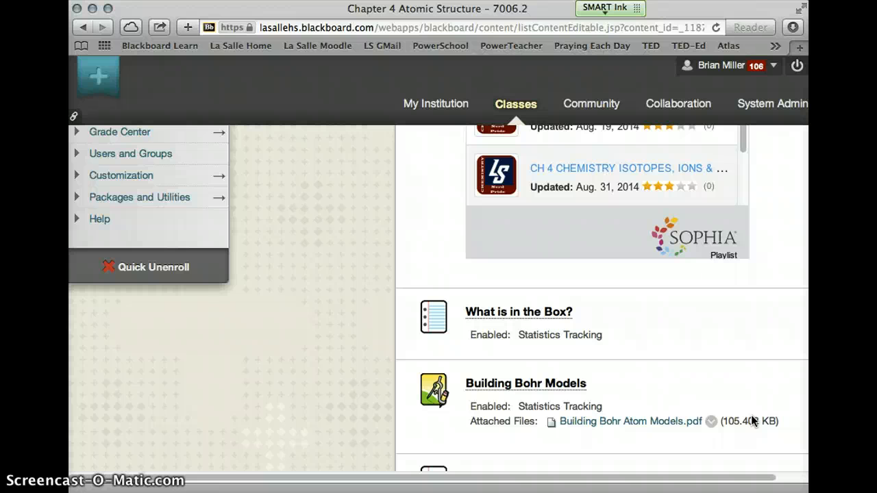